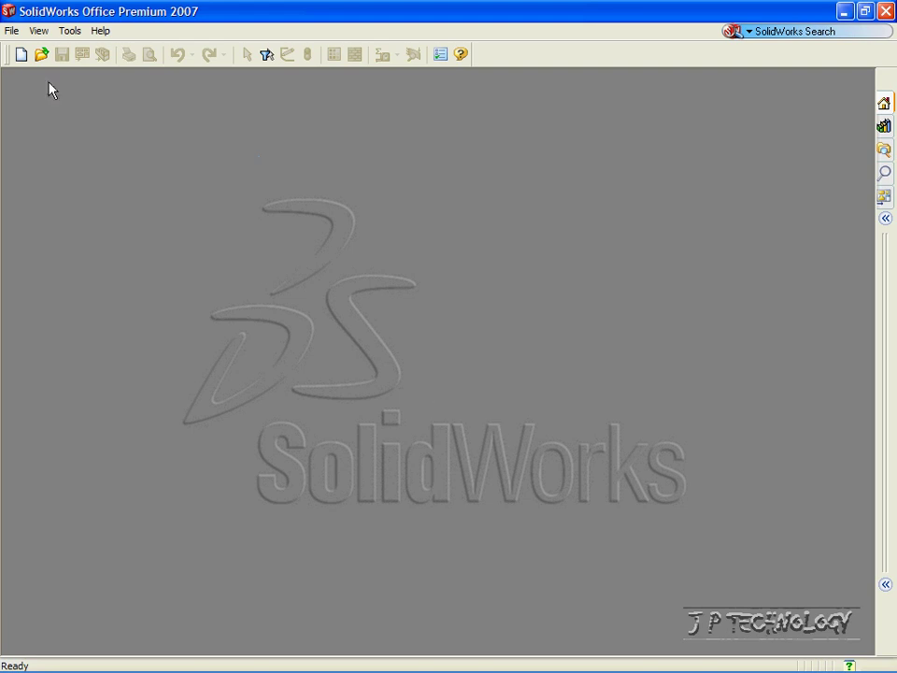
- Create a new 6061-alloy part, Part28, from the PART-MM-ANSI-AL6061 template
left_click(11, 31)
left_click(24, 54)
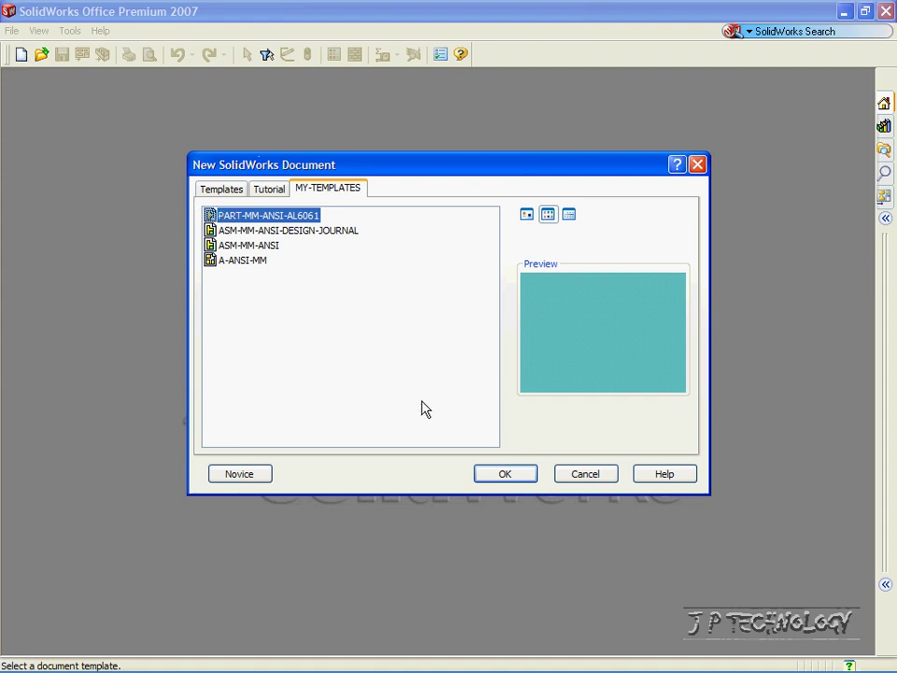
left_click(517, 480)
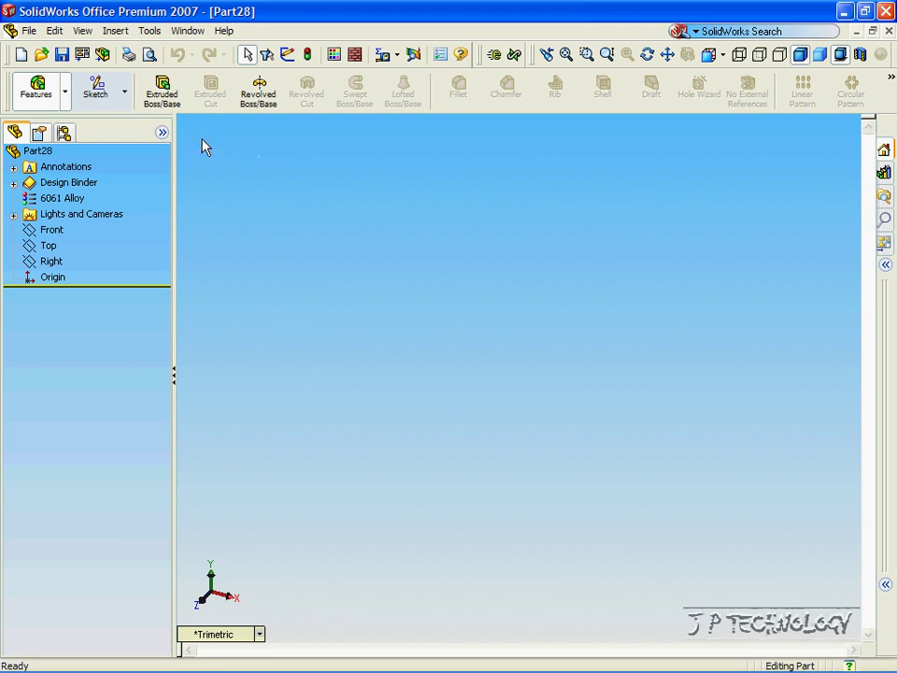
- Draw a rectangle starting at the origin in a new sketch on the Front plane
left_click(97, 94)
left_click(53, 233)
left_click(361, 89)
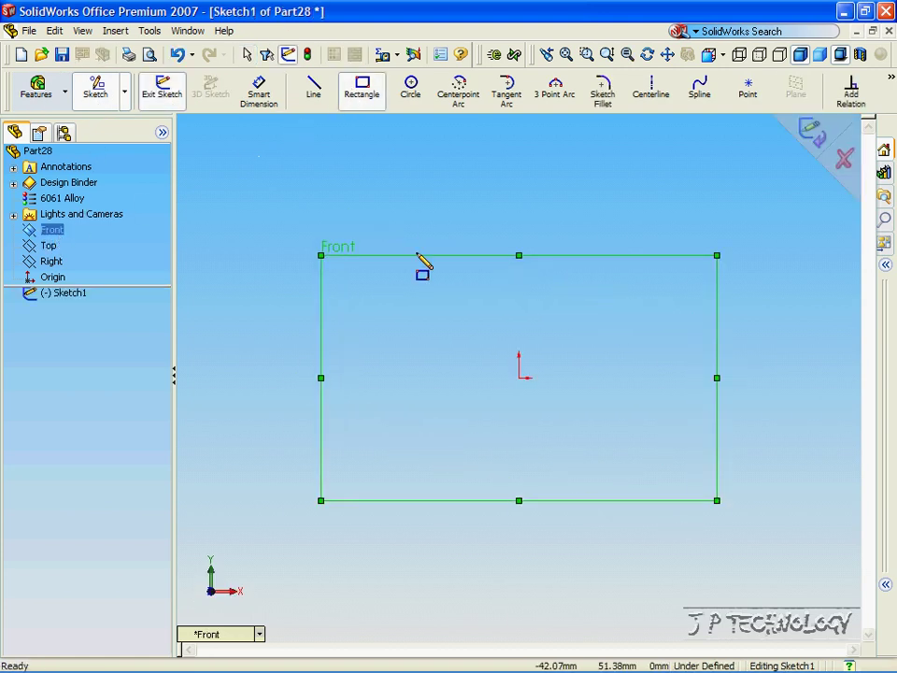
left_click(519, 378)
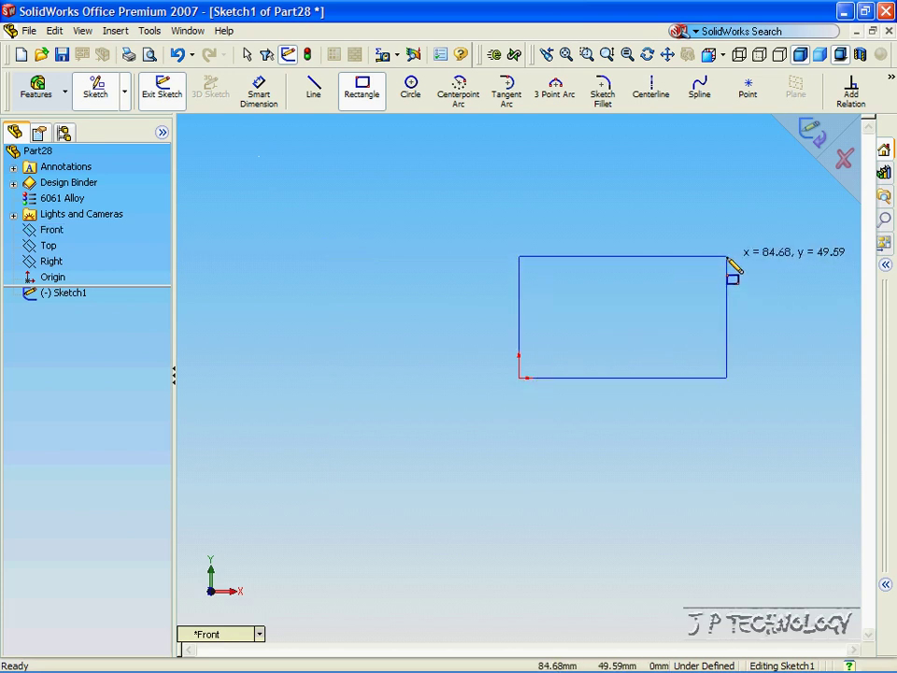
left_click(727, 257)
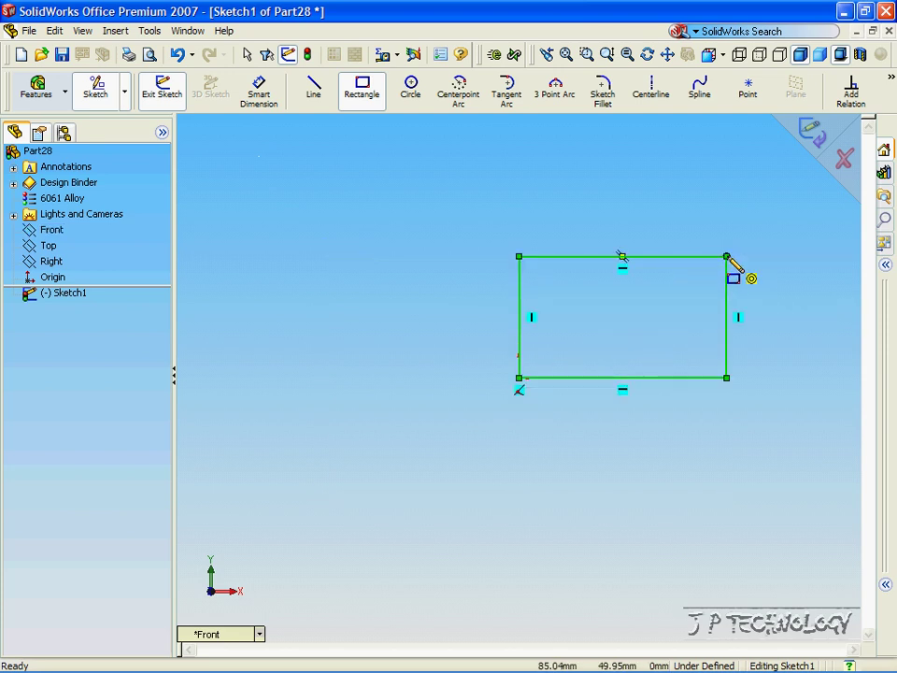
- Dimension the rectangle 100 mm tall and 200 mm wide
left_click(259, 93)
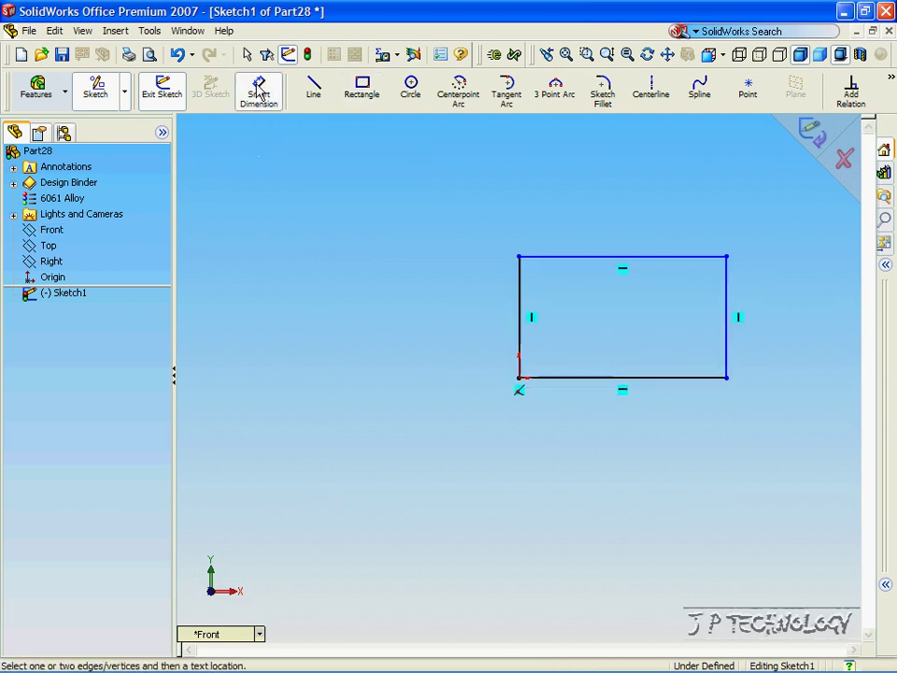
left_click(519, 317)
left_click(427, 308)
type("100")
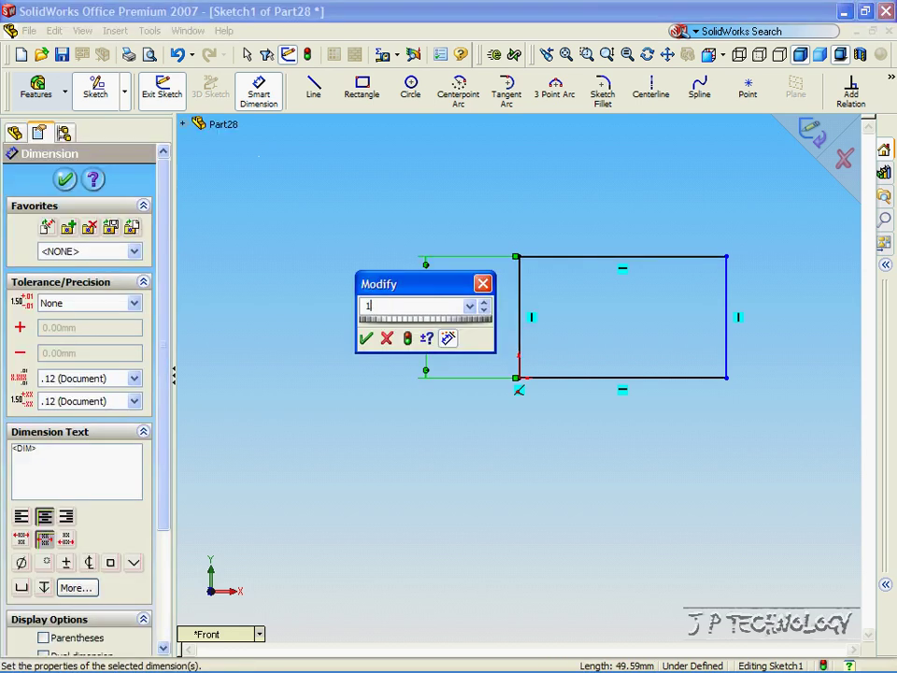
key("Return")
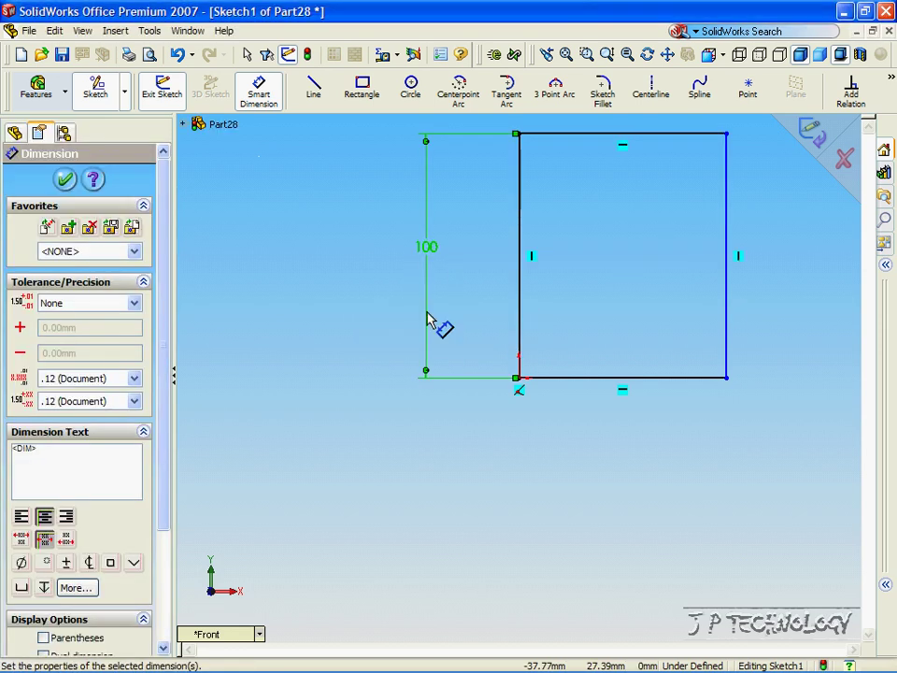
left_click(576, 379)
left_click(610, 497)
type("200")
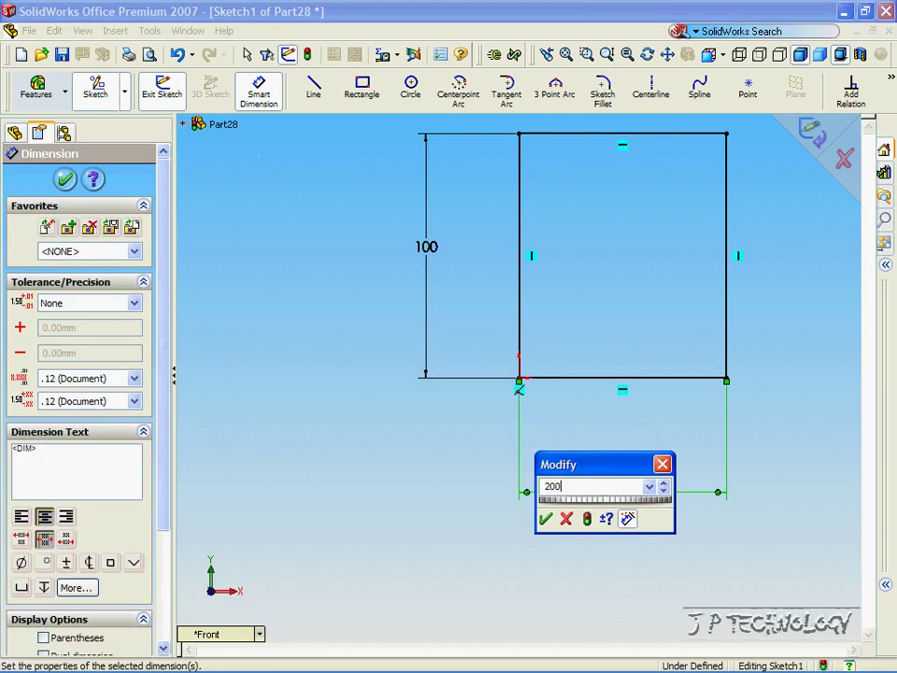
key("Return")
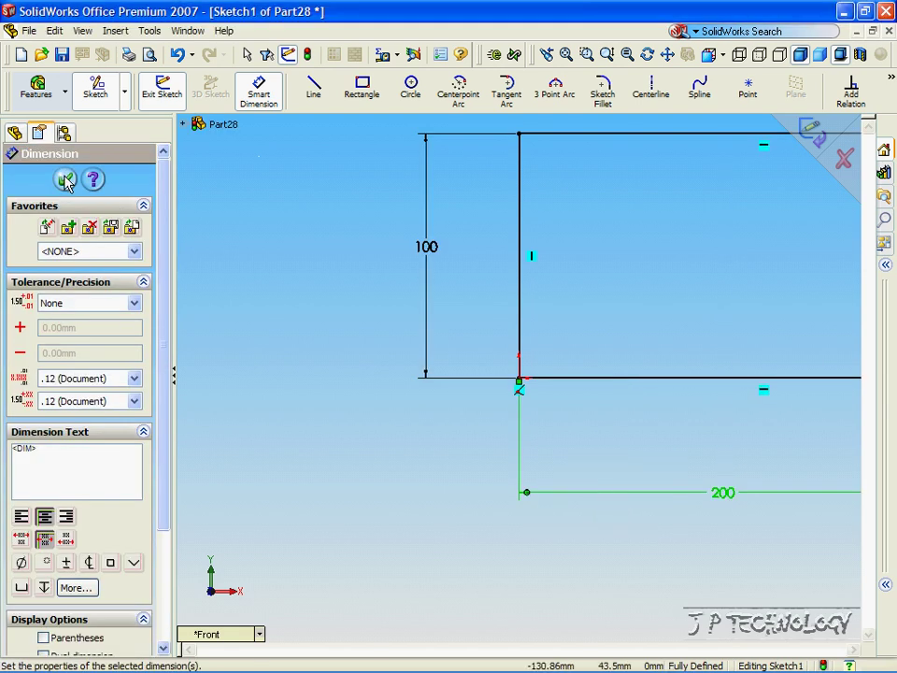
- Extrude the rectangle sketch 20 mm blind into a solid block
left_click(45, 93)
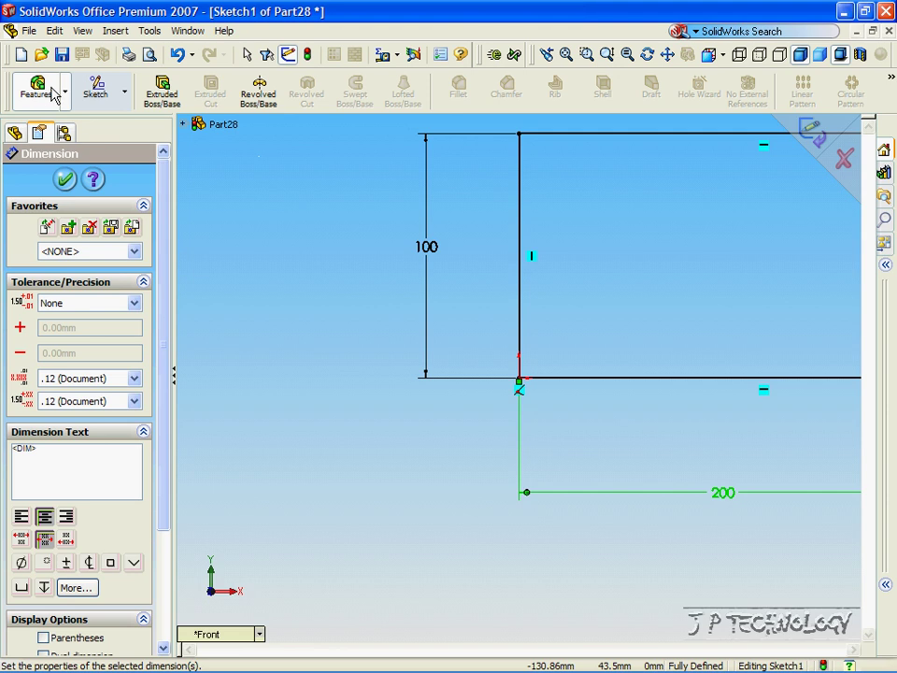
left_click(163, 90)
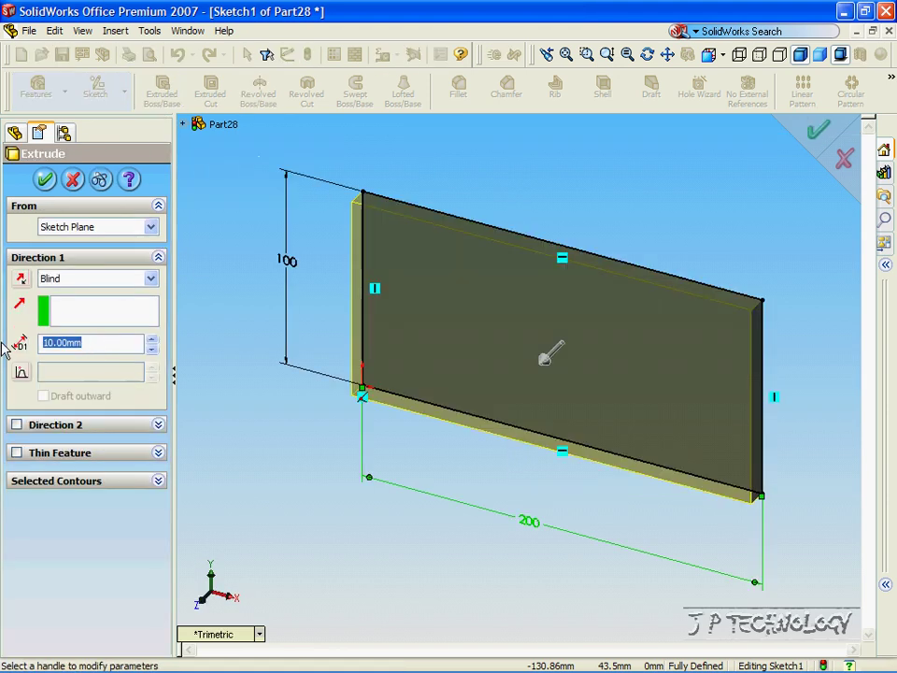
type("20")
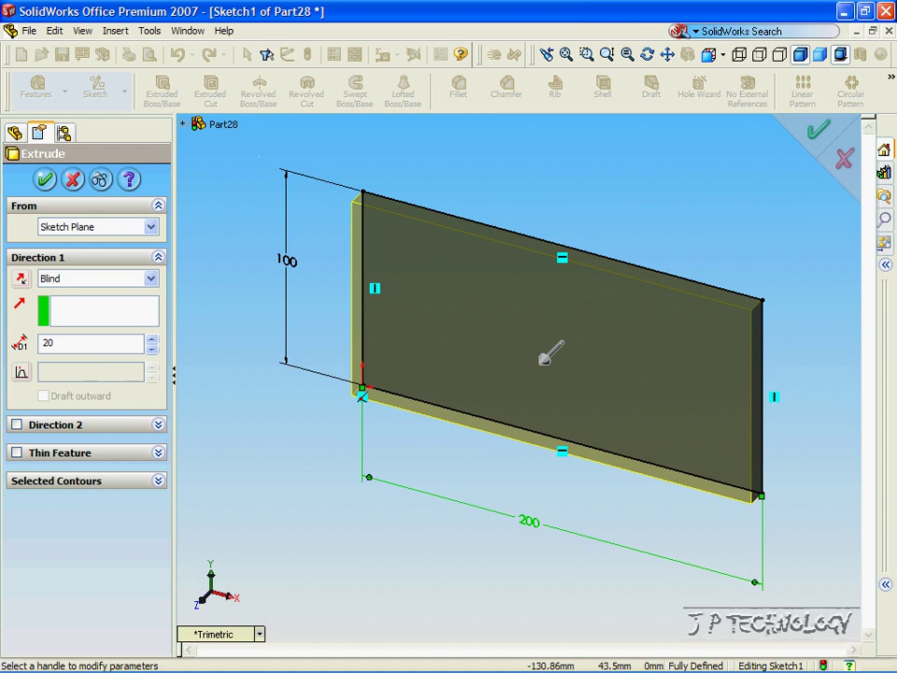
key("Return")
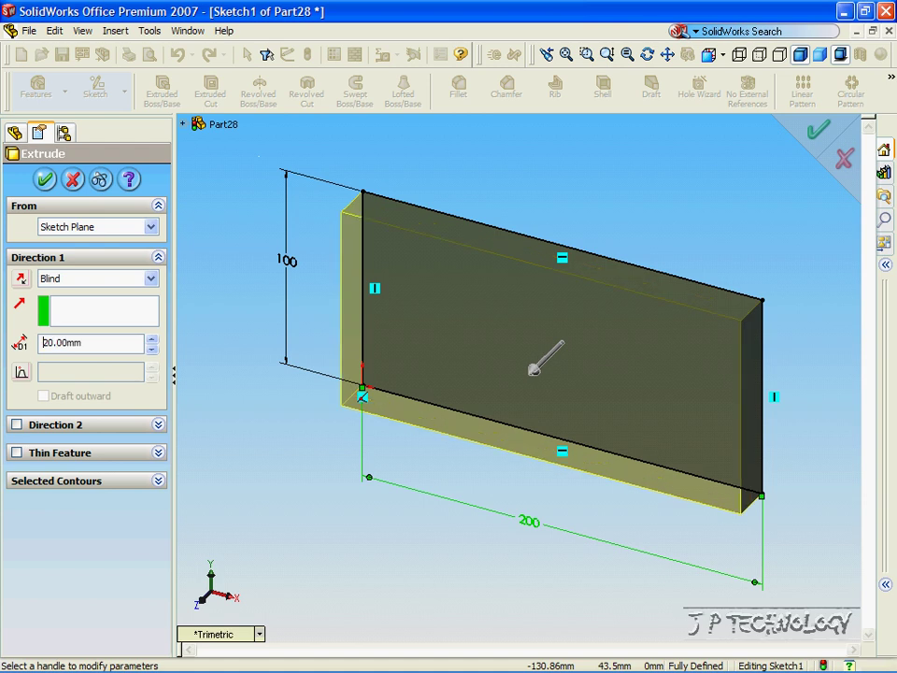
left_click(46, 181)
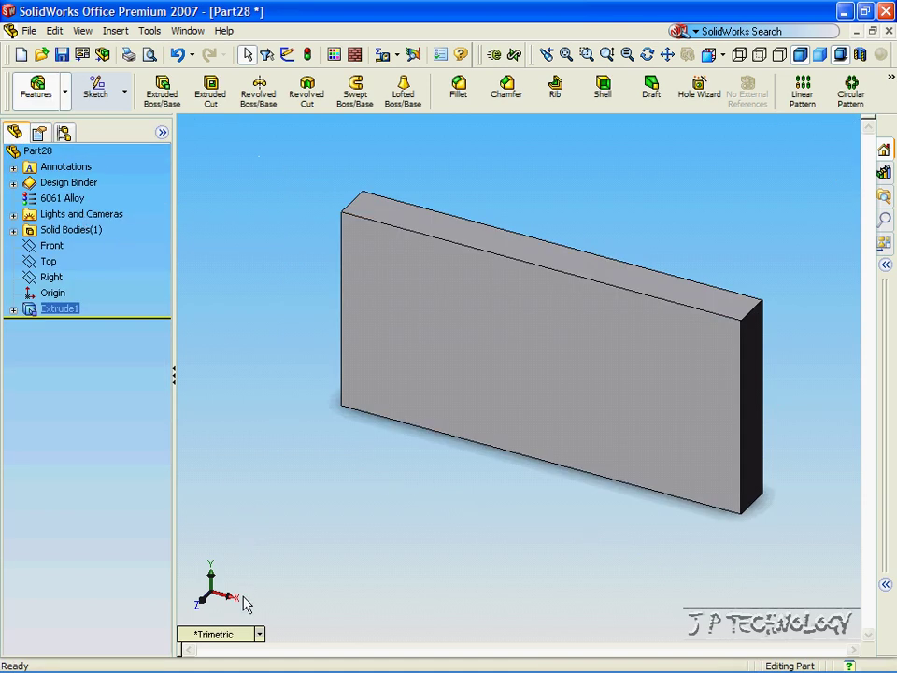
- Switch the view to Isometric, then to Front
left_click(252, 634)
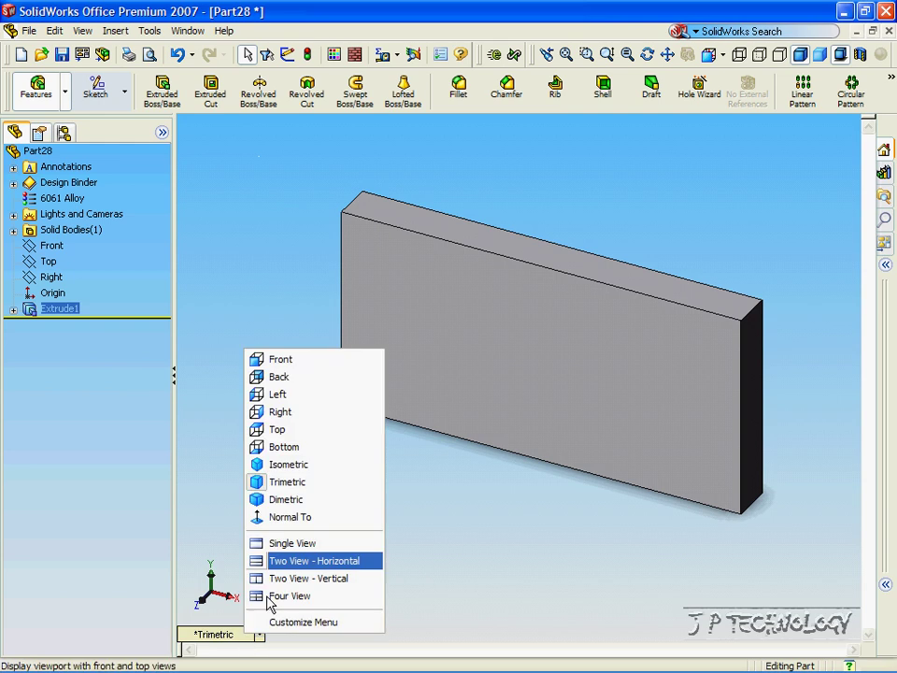
left_click(289, 465)
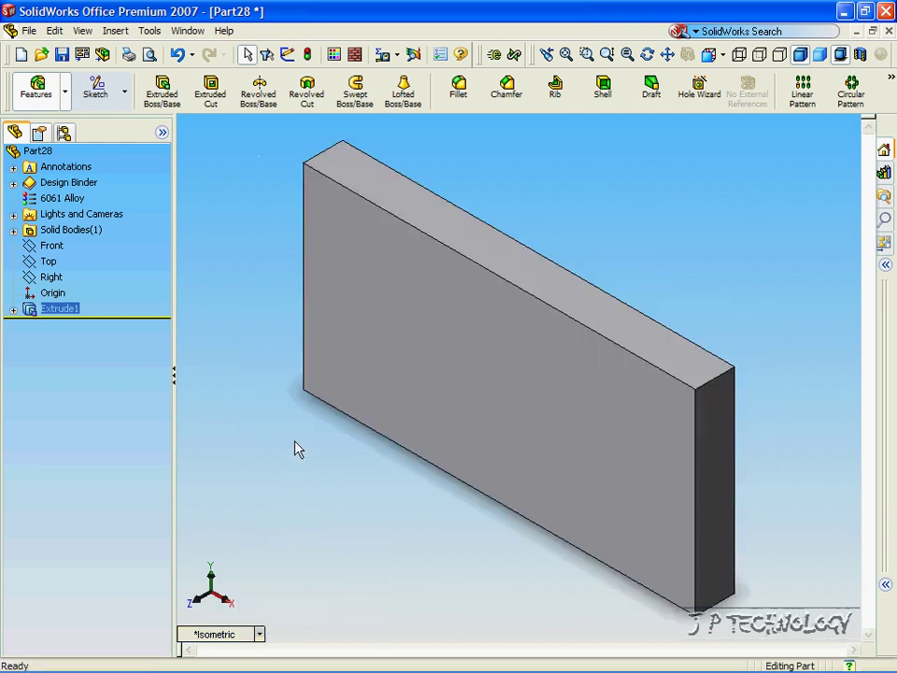
left_click(241, 635)
left_click(303, 362)
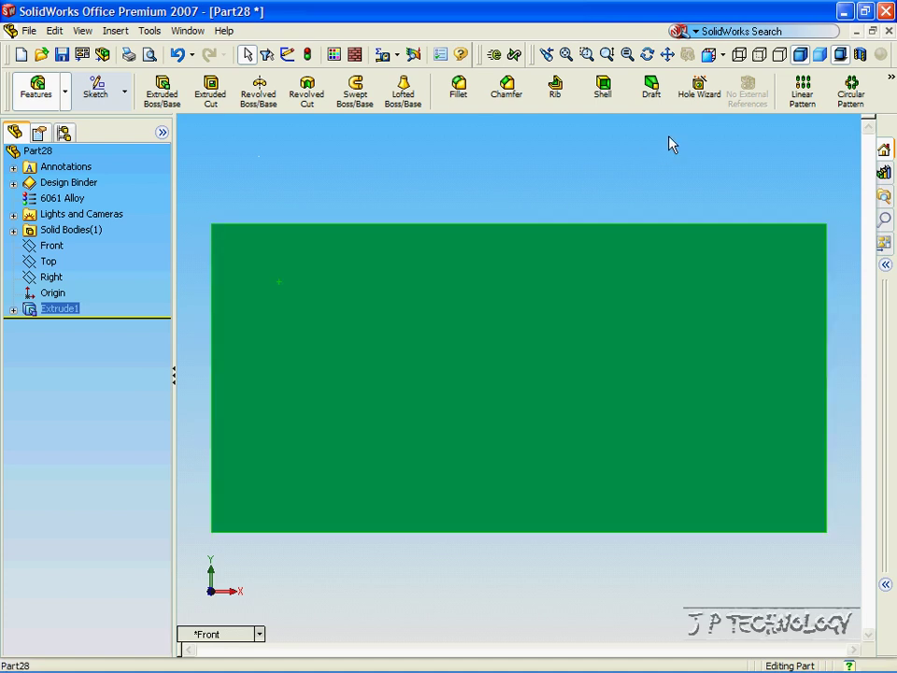
- Launch the Hole Wizard from the Features toolbar
left_click(701, 90)
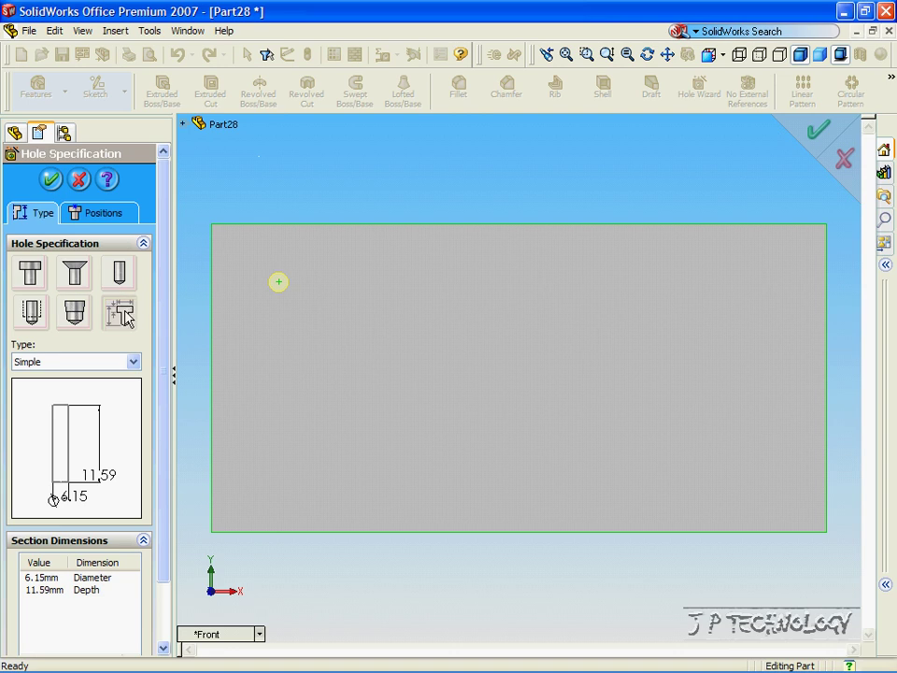
- Specify an Ansi Metric M12 socket head cap screw counterbore, Normal fit, Through All
left_click(28, 272)
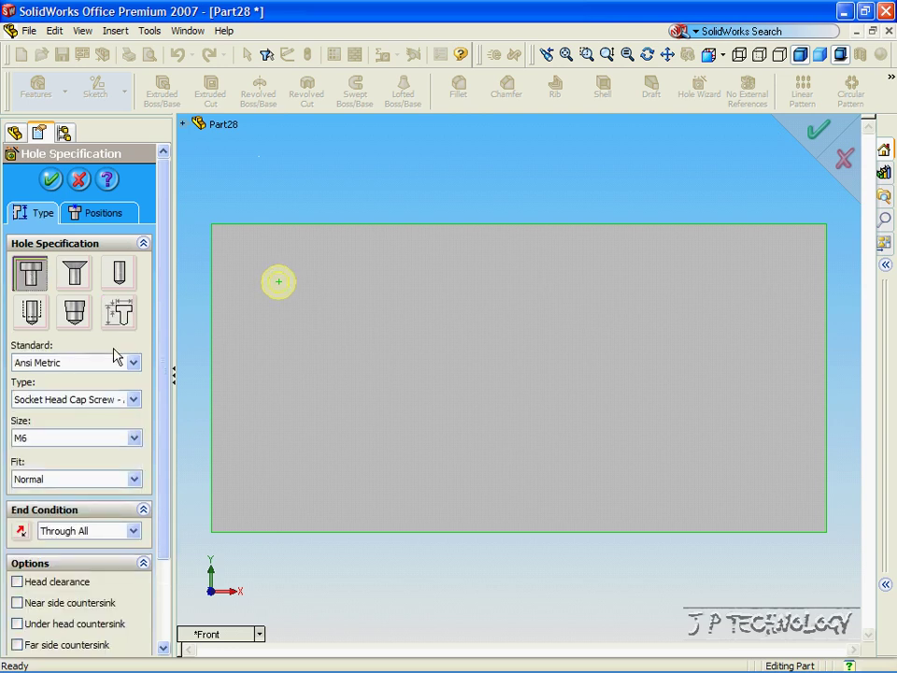
left_click(134, 400)
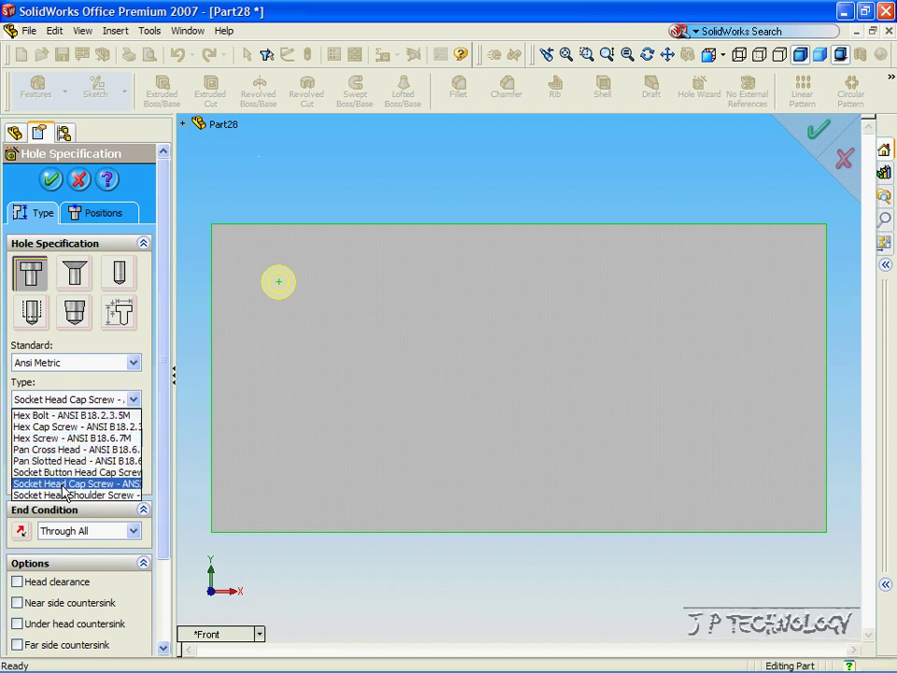
left_click(111, 383)
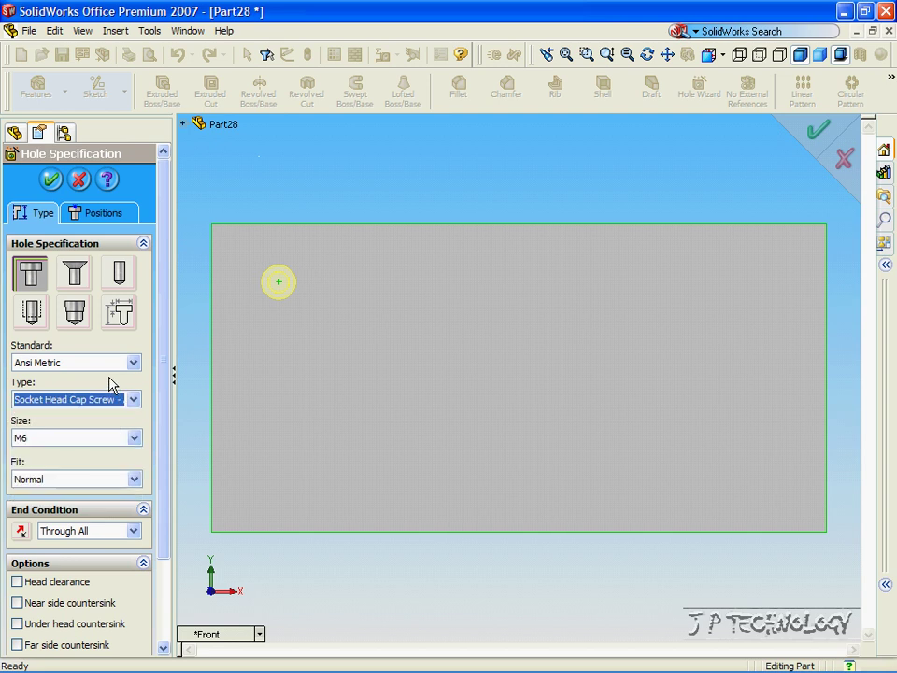
left_click(109, 438)
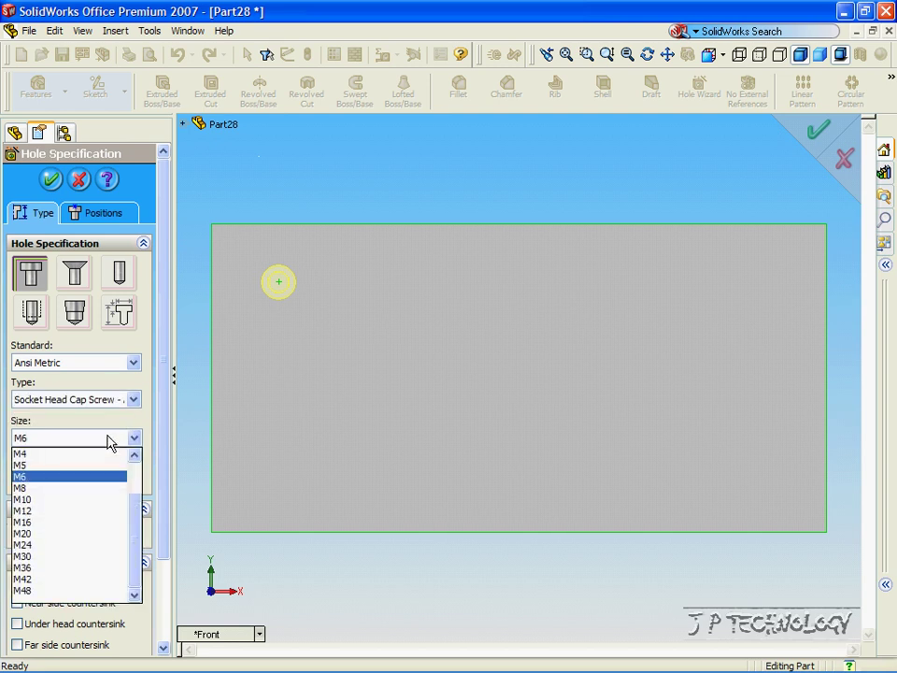
left_click_drag(140, 503, 136, 535)
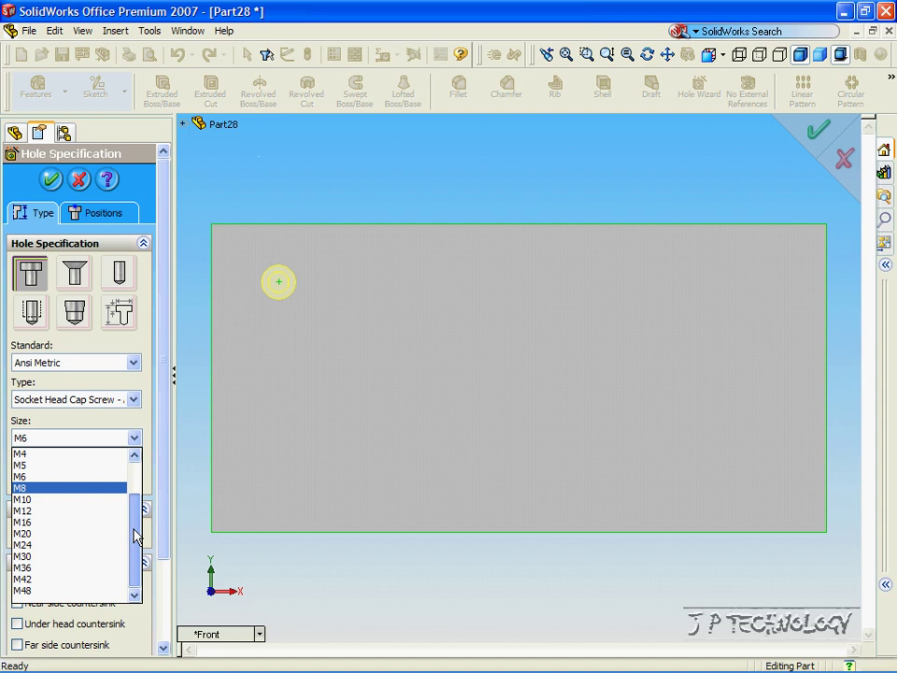
left_click(86, 511)
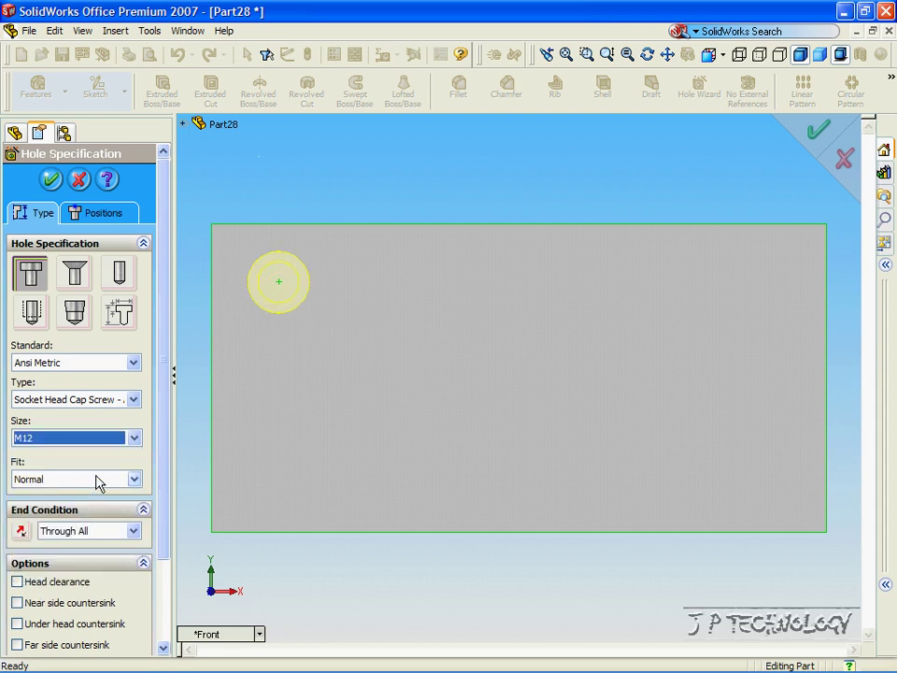
left_click(98, 480)
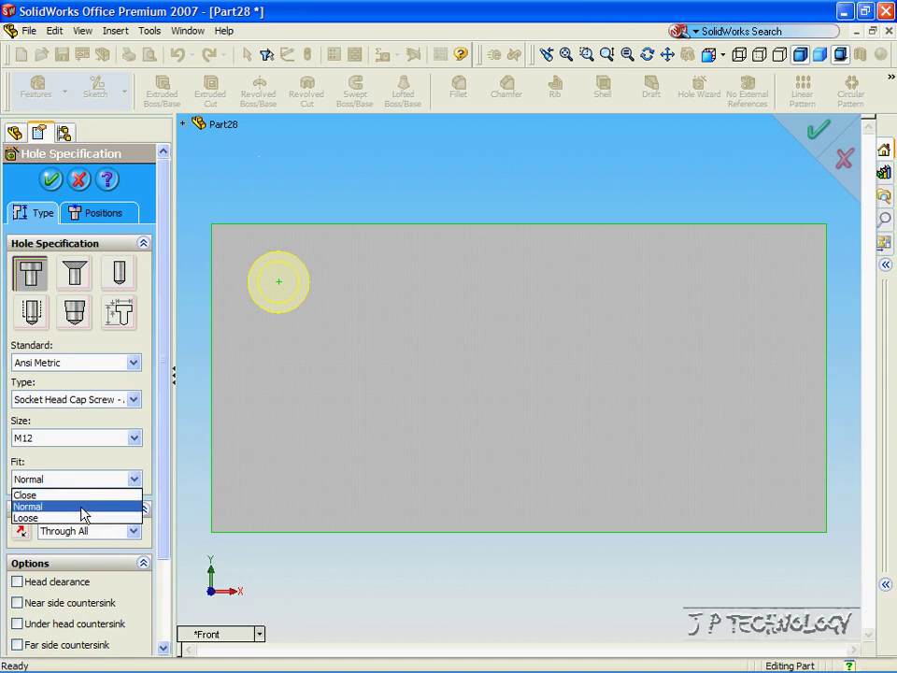
left_click(80, 507)
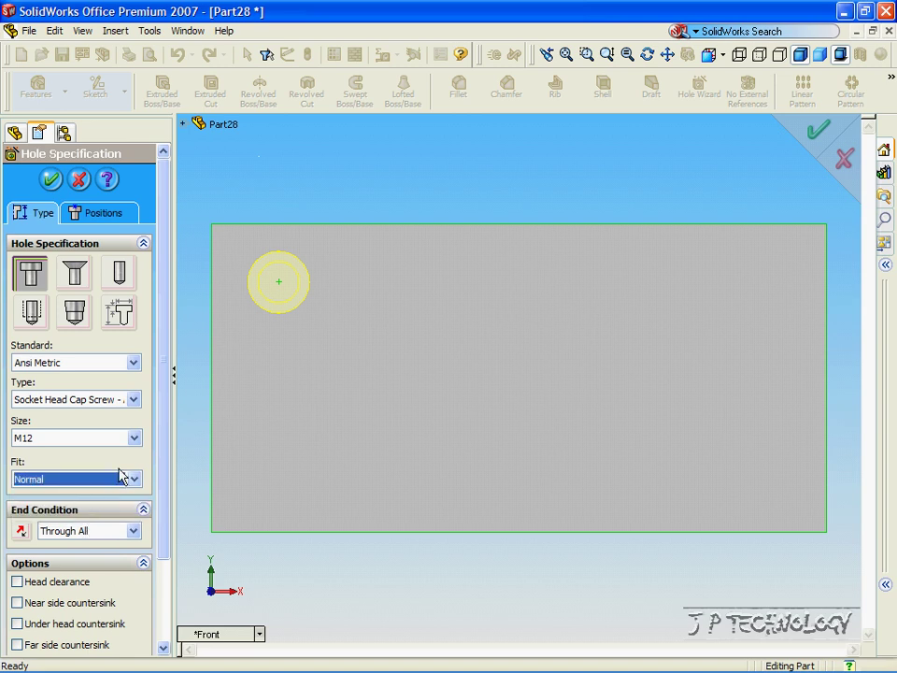
left_click_drag(164, 445, 159, 520)
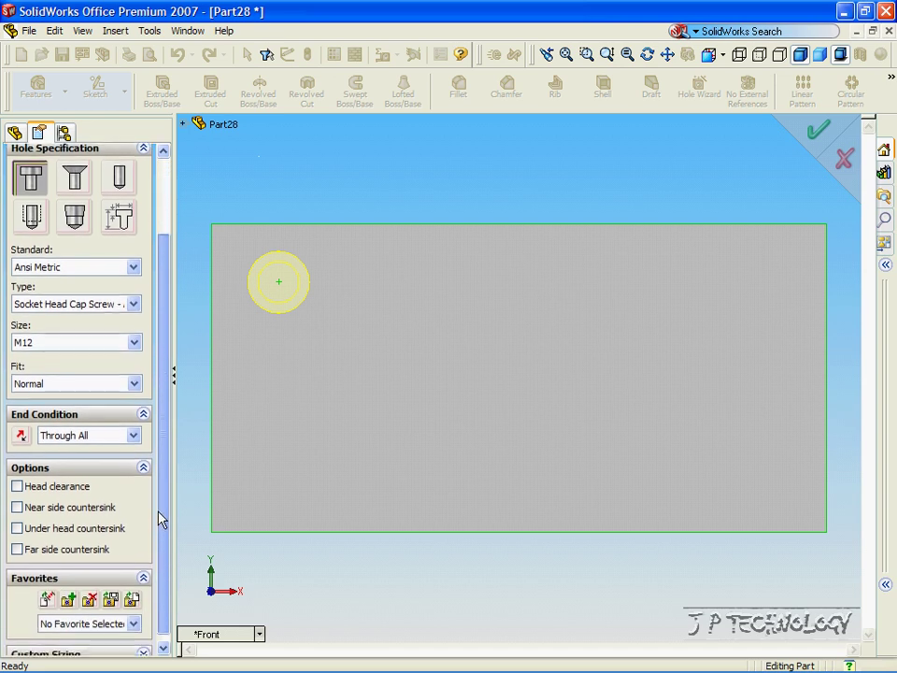
left_click(133, 437)
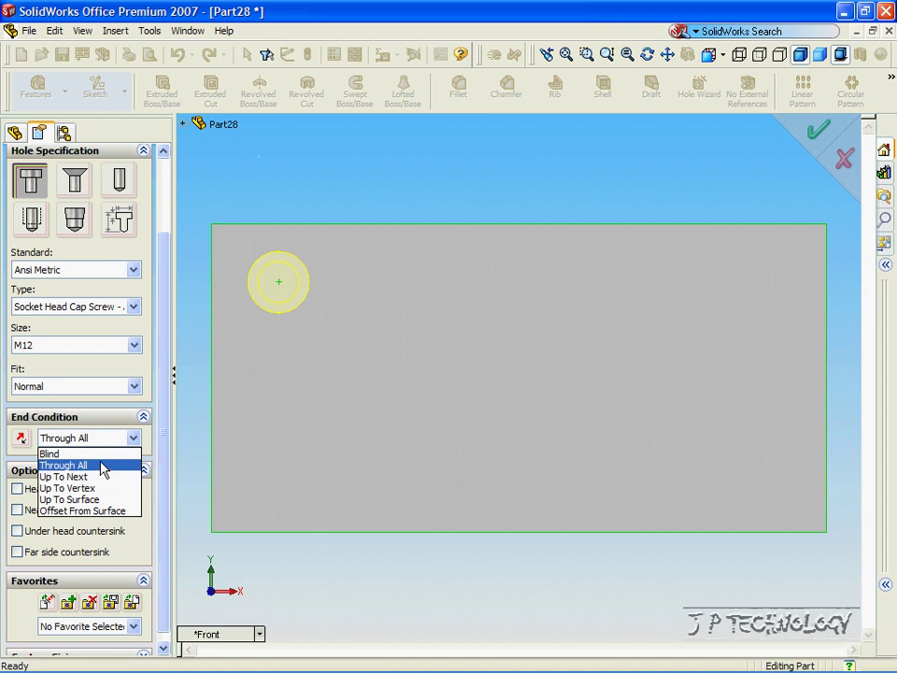
left_click(103, 465)
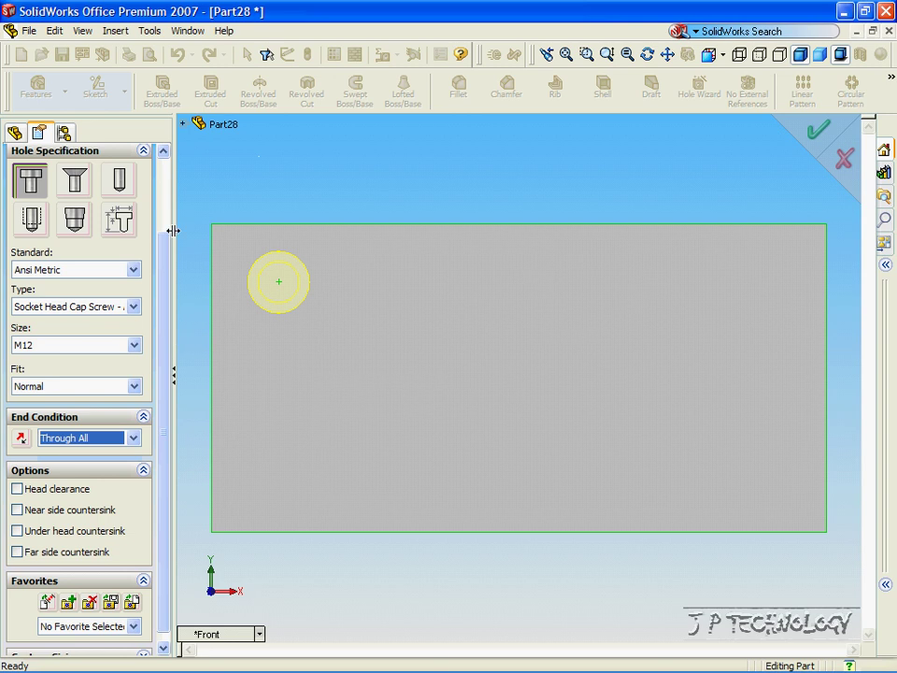
left_click_drag(169, 252, 169, 177)
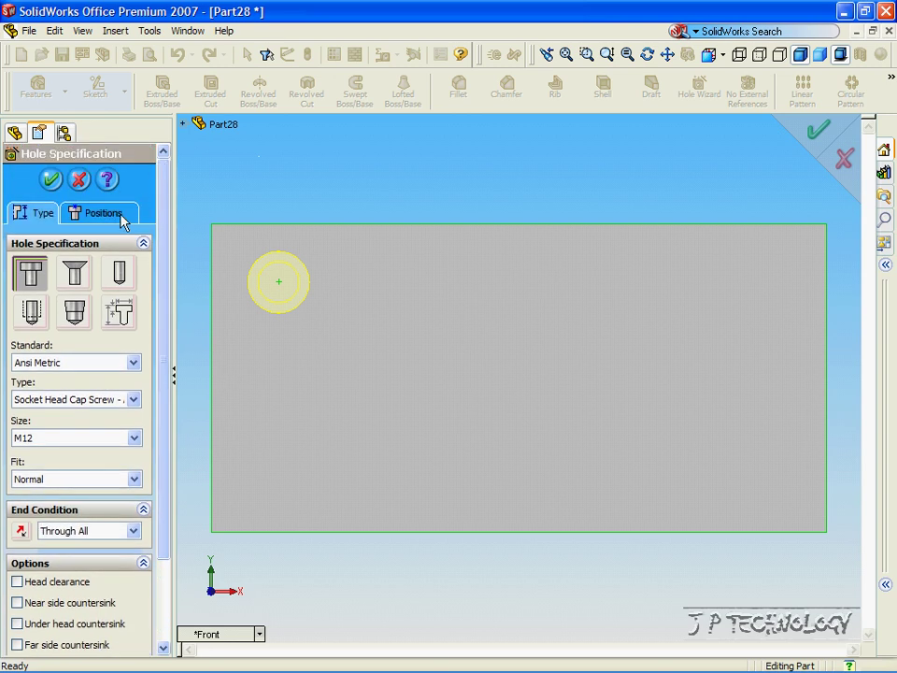
- Dimension the counterbore centre 20 mm from the top edge and 20 mm from the left edge
left_click(85, 215)
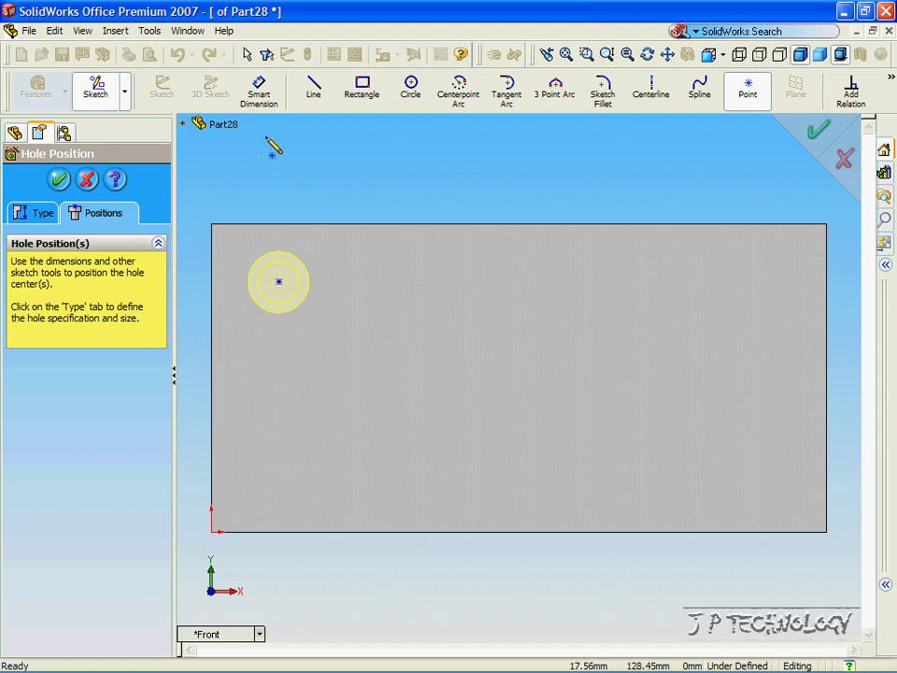
left_click(258, 93)
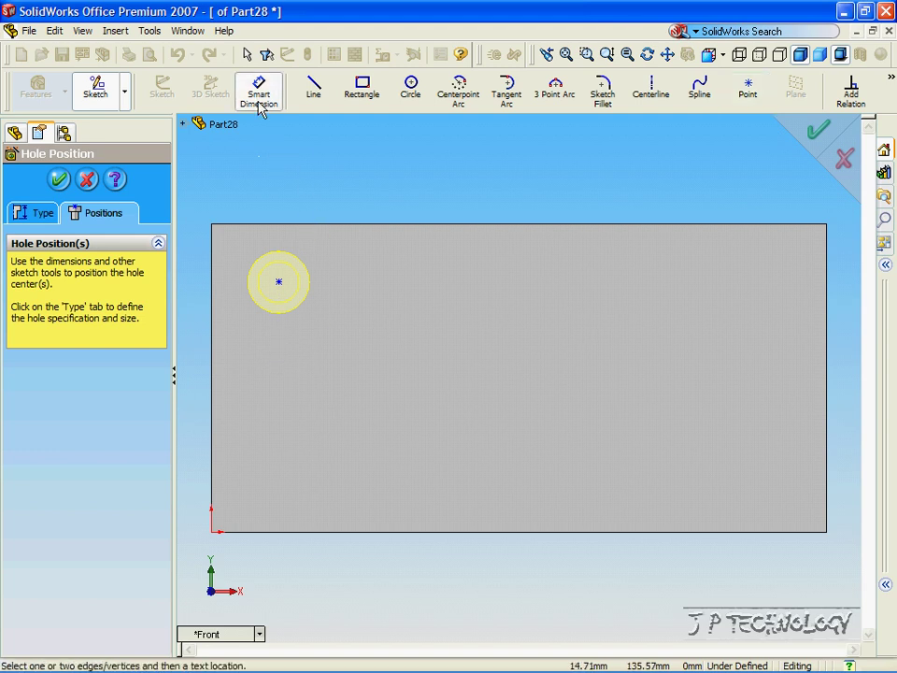
left_click(279, 282)
left_click(286, 226)
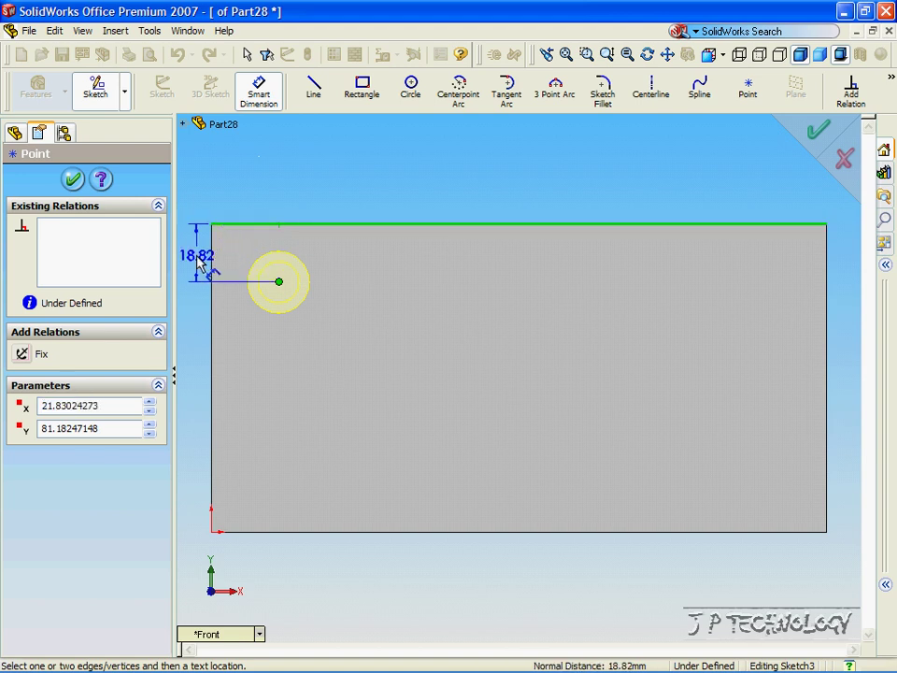
left_click(194, 258)
type("20")
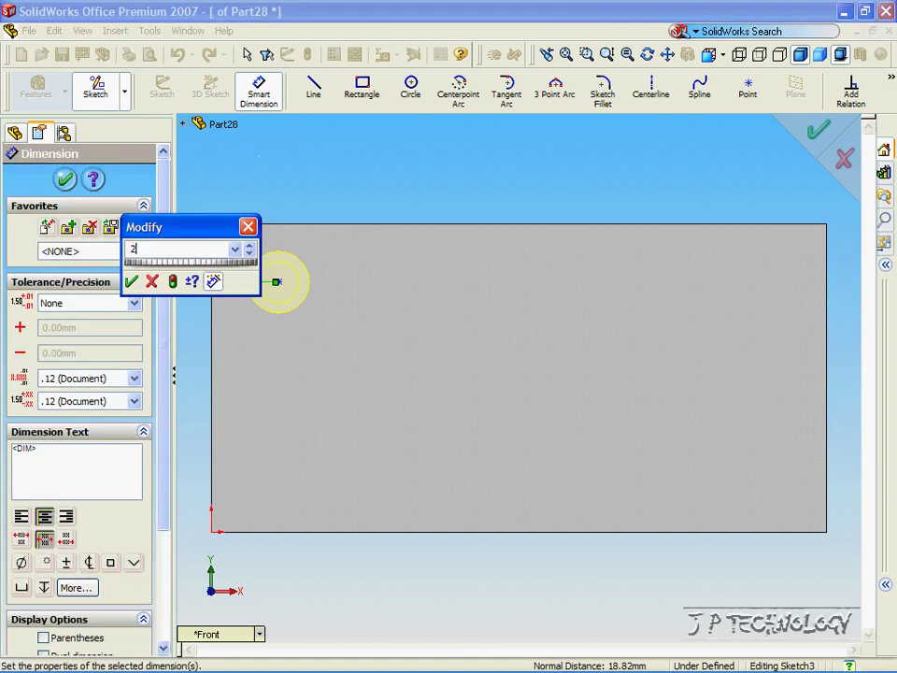
key("Return")
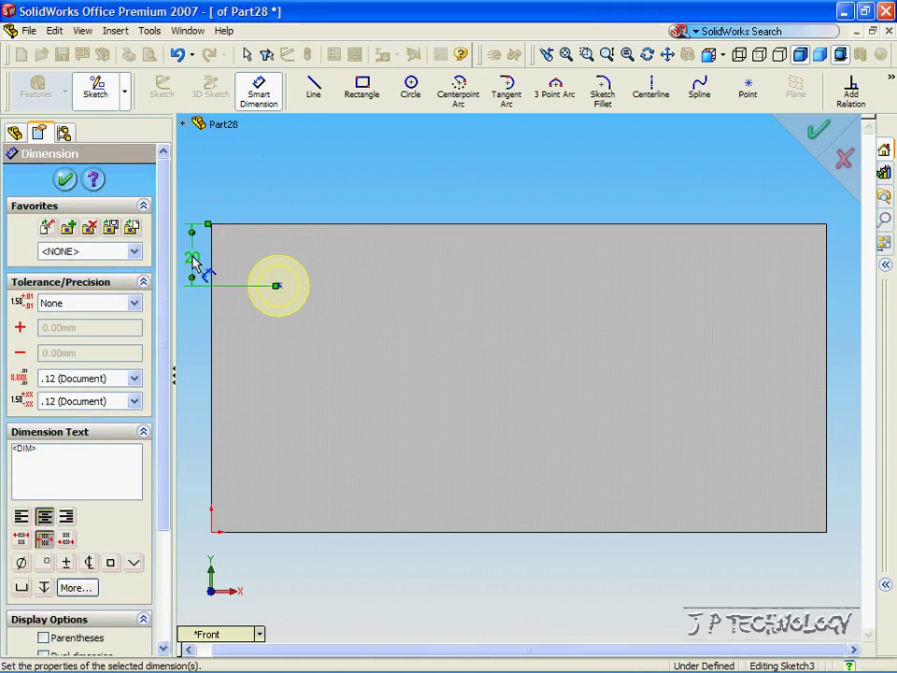
left_click(278, 286)
left_click(213, 313)
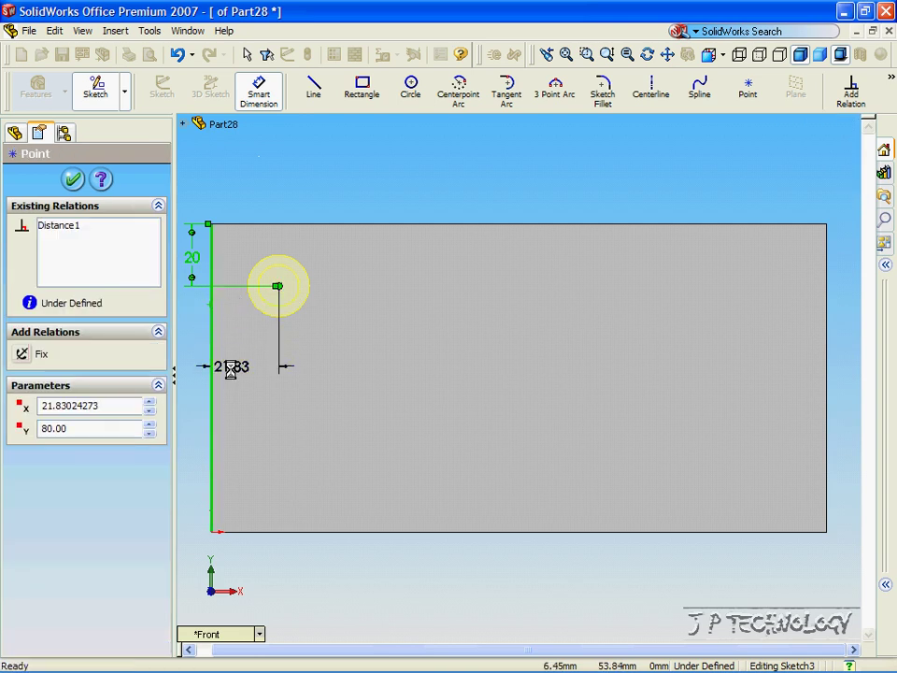
left_click(235, 367)
type("20")
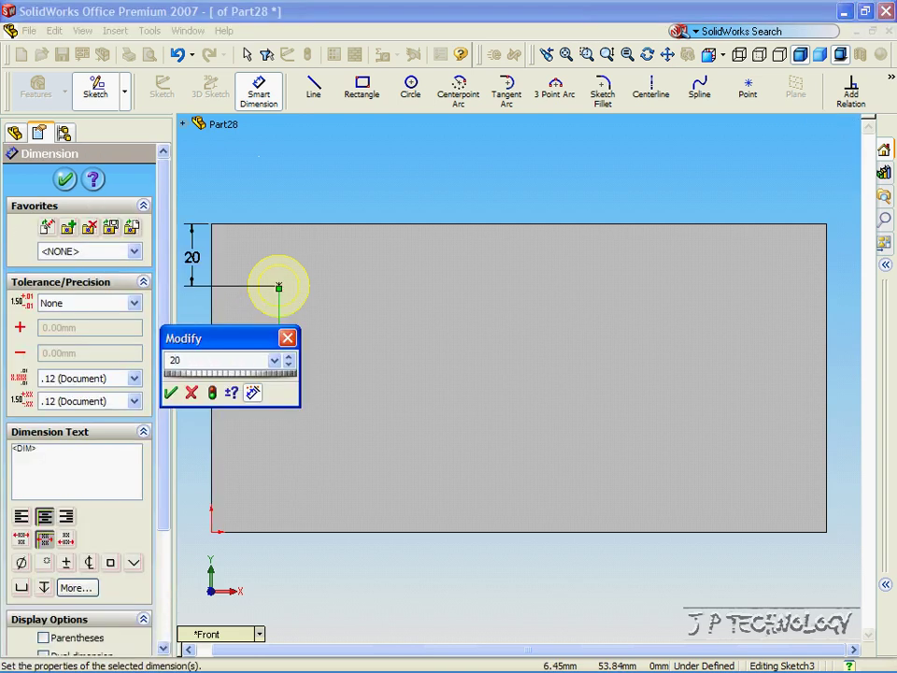
key("Return")
- Finish the placement to cut the M12 counterbore, then rotate the view to inspect it
left_click(65, 180)
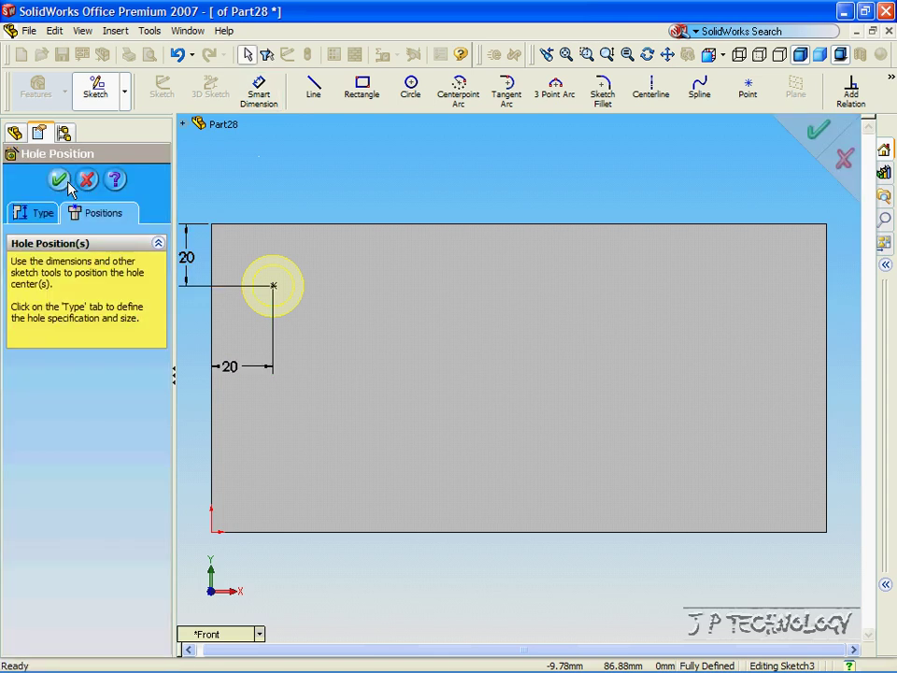
left_click(59, 181)
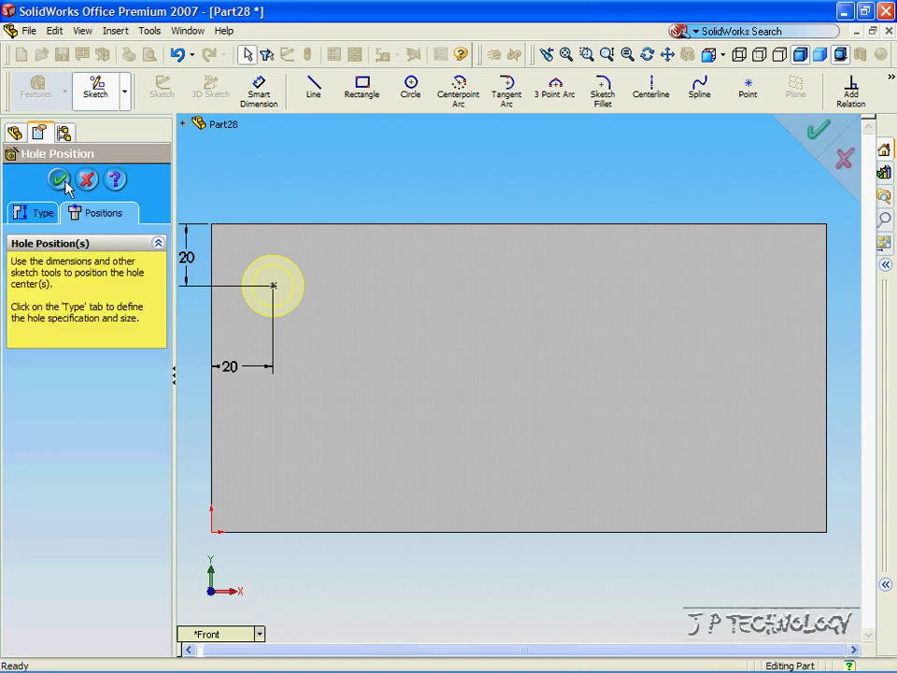
key("Left")
key("Left")
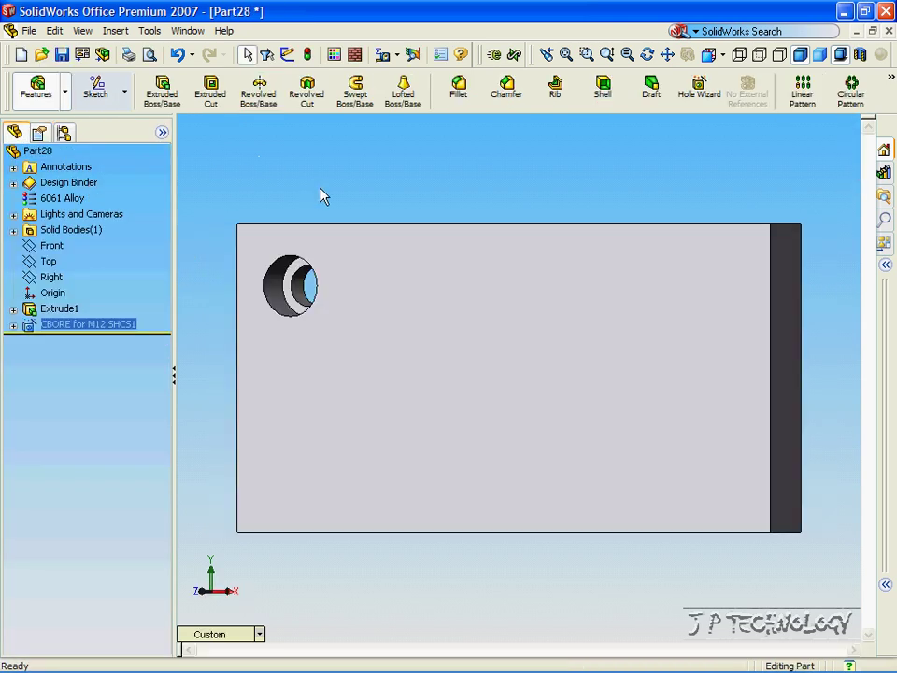
key("Down")
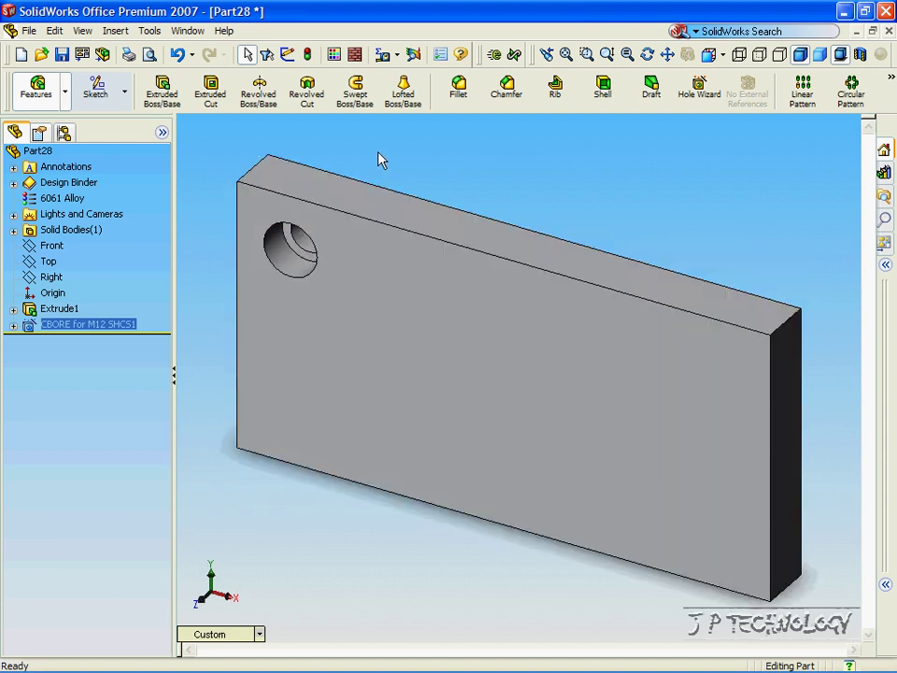
key("Up")
key("Right")
key("Right")
key("Right")
key("Right")
key("Left")
key("Left")
key("Left")
key("Left")
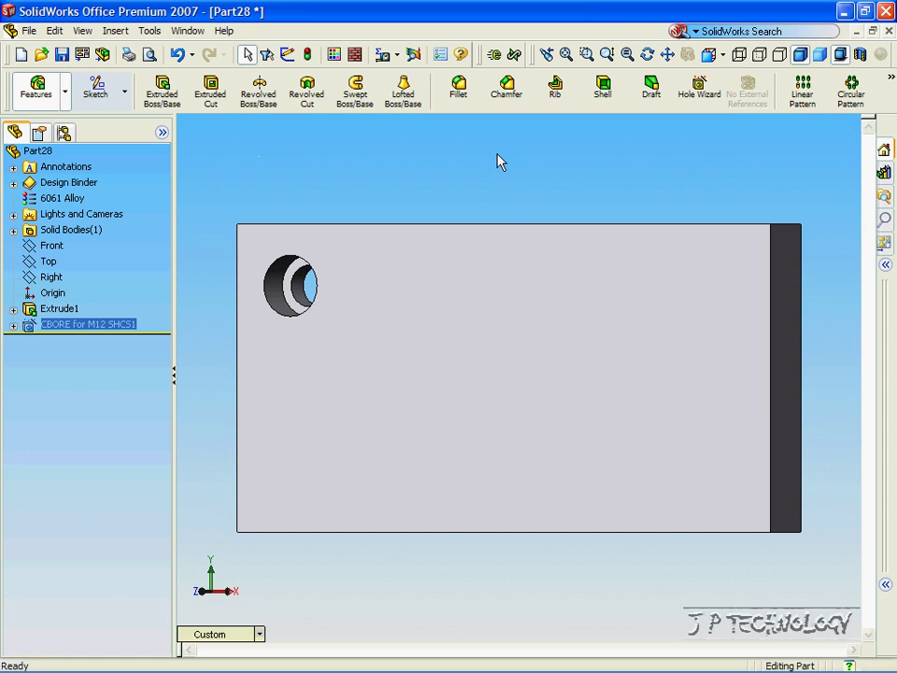
- Start a second hole as an Ansi Inch #0 flat head screw (100) countersink
left_click(699, 93)
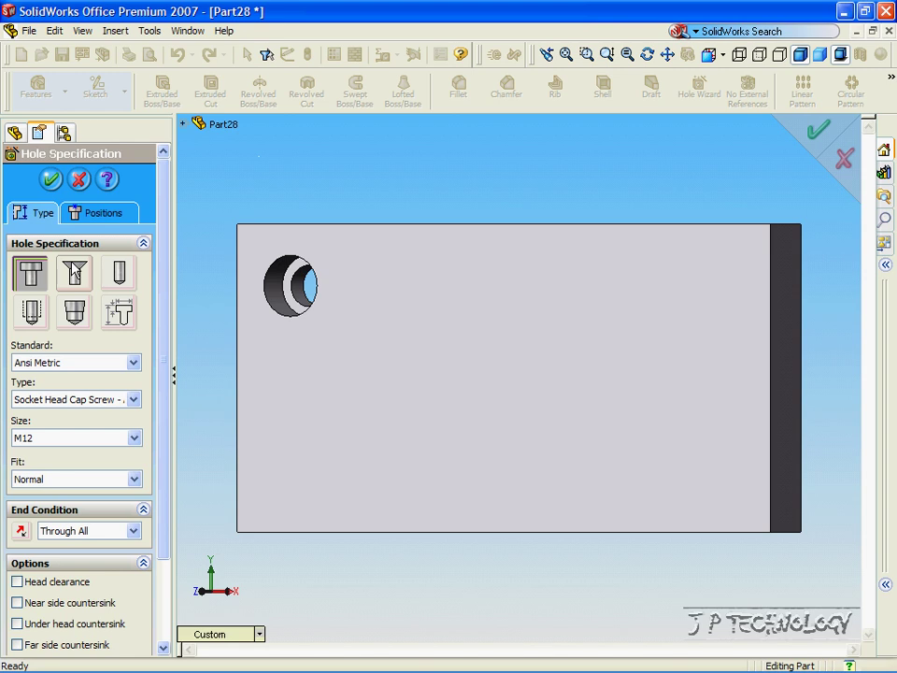
left_click(74, 272)
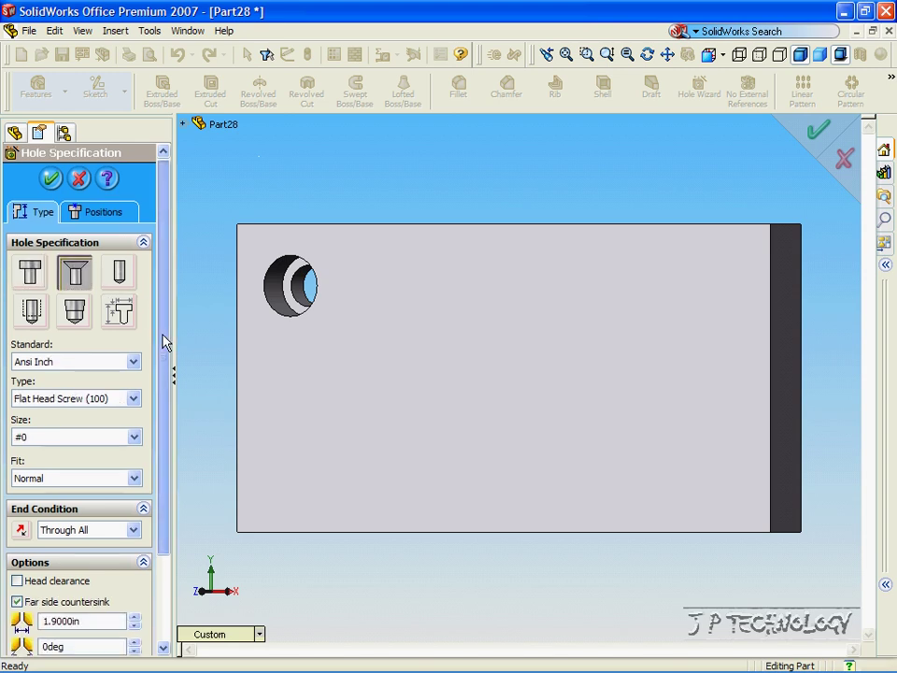
left_click_drag(164, 342, 160, 417)
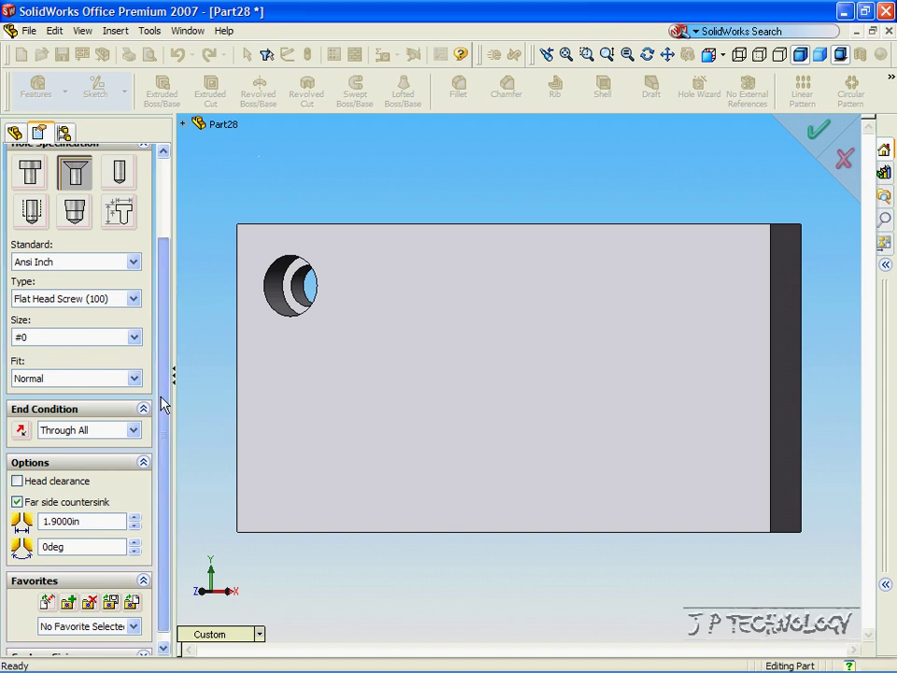
scroll(161, 434, "down", 1)
left_click_drag(161, 434, 168, 331)
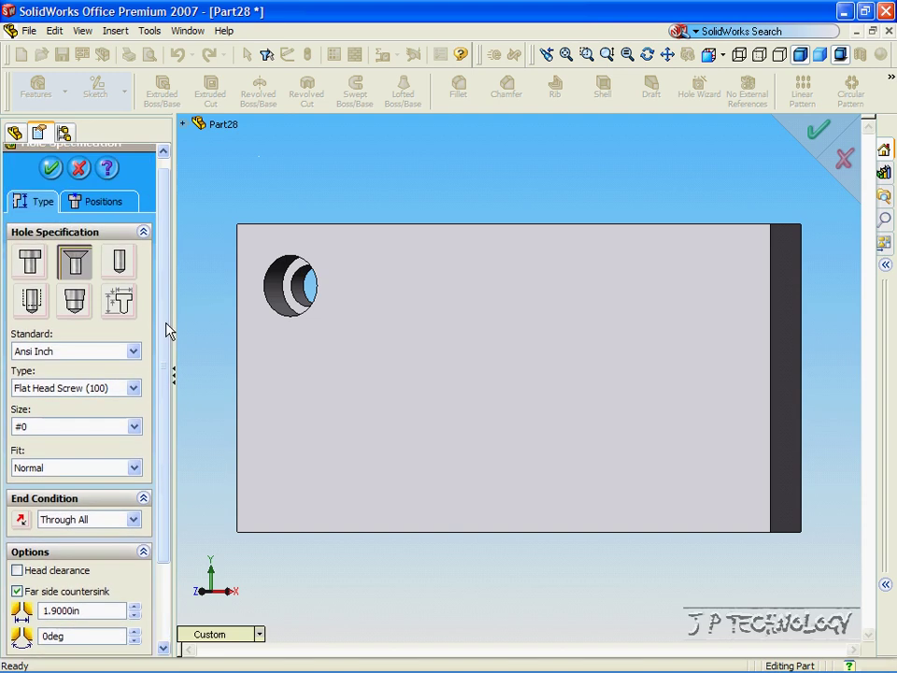
left_click(97, 206)
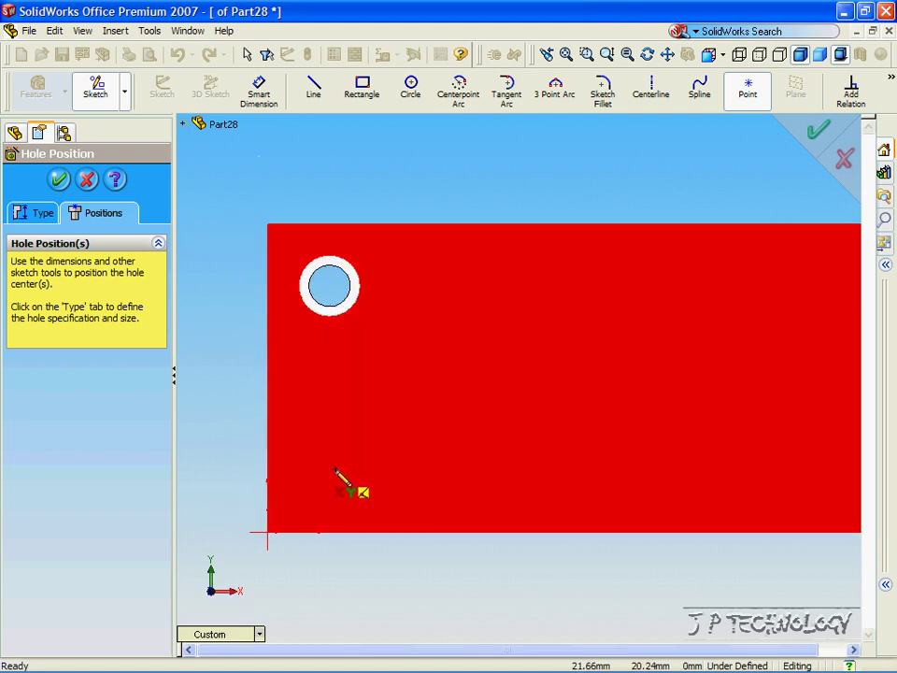
- Place the countersink centre near the bottom-left corner, 5 mm from the left edge
left_click(337, 471)
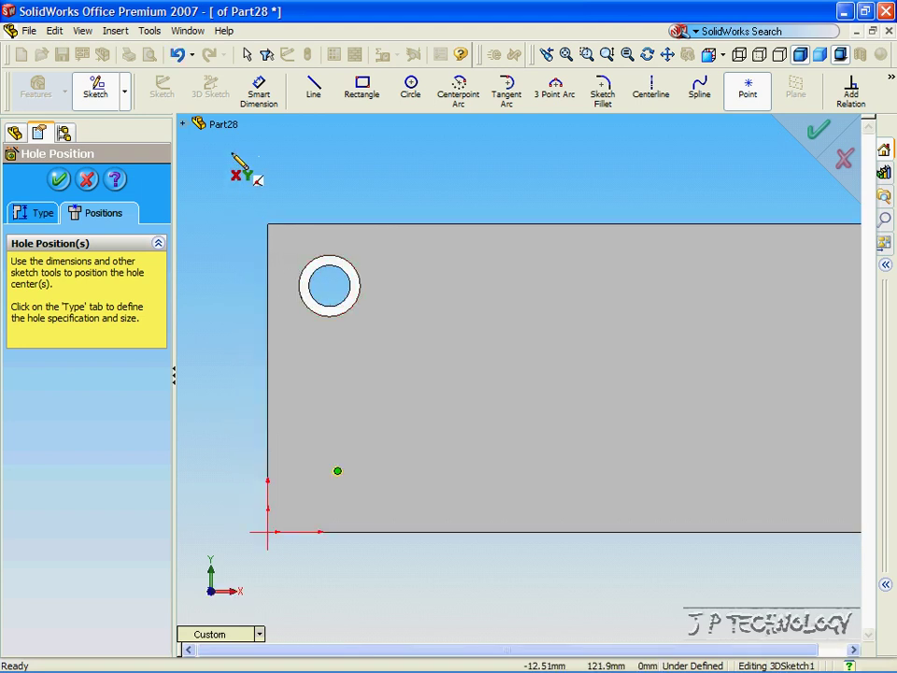
left_click(257, 93)
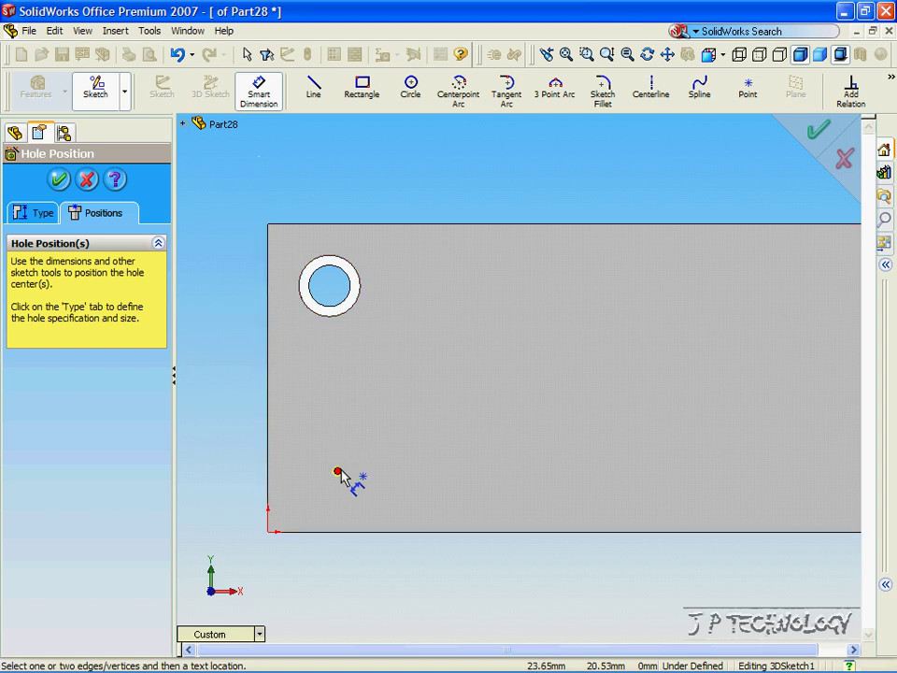
left_click(339, 471)
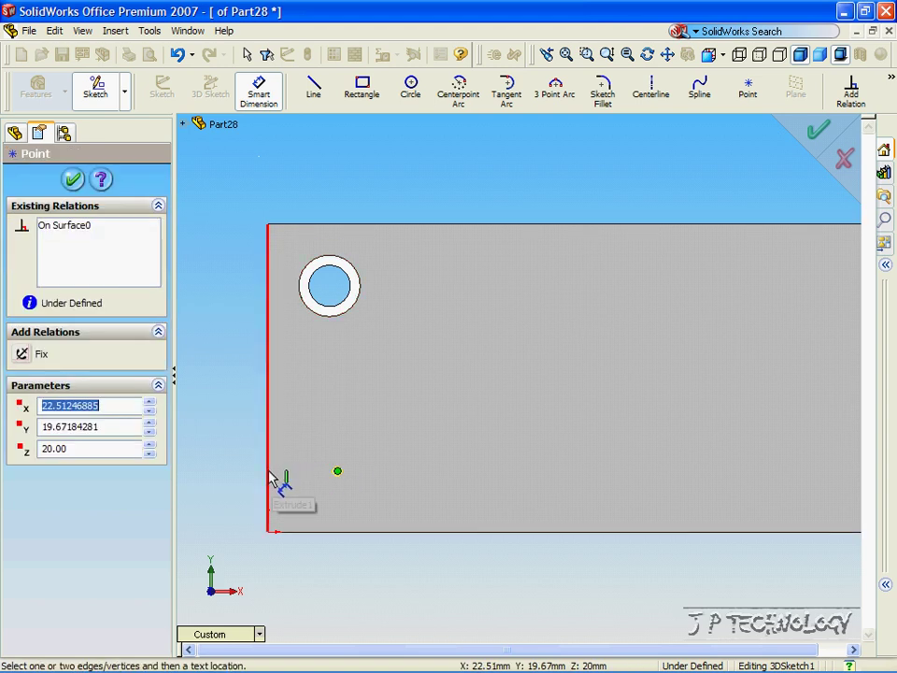
left_click(273, 480)
left_click(294, 422)
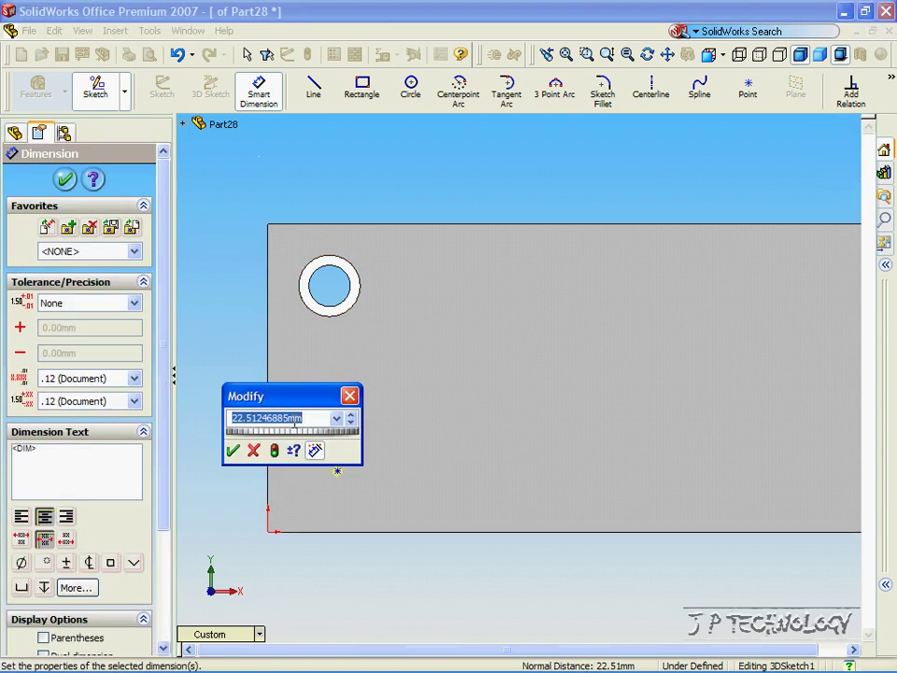
type("5")
key("Return")
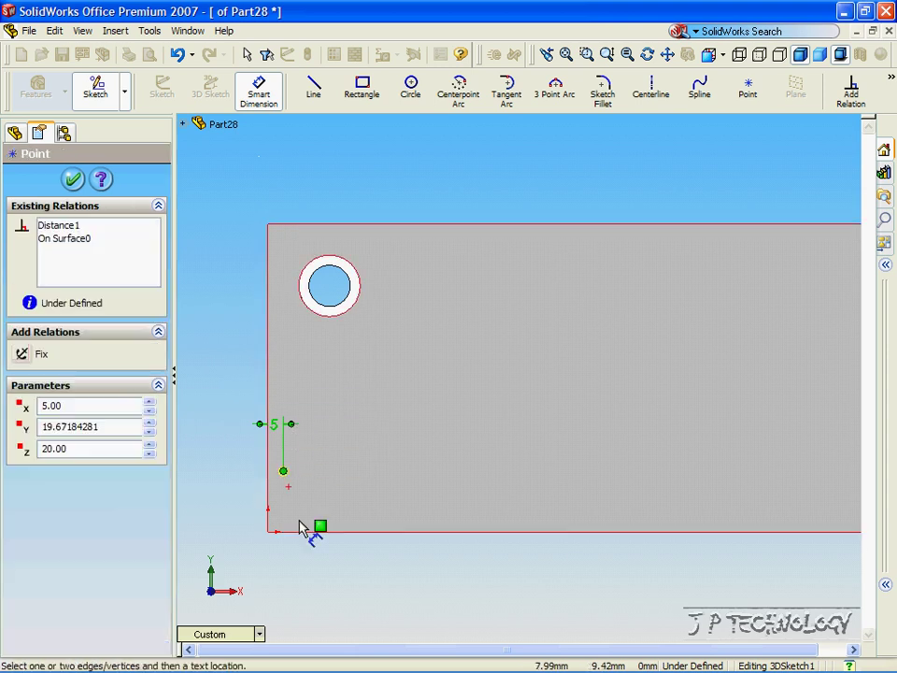
- Set the centre 5 mm from the bottom edge and create the countersink hole
left_click(308, 531)
left_click(328, 502)
type("5")
key("Return")
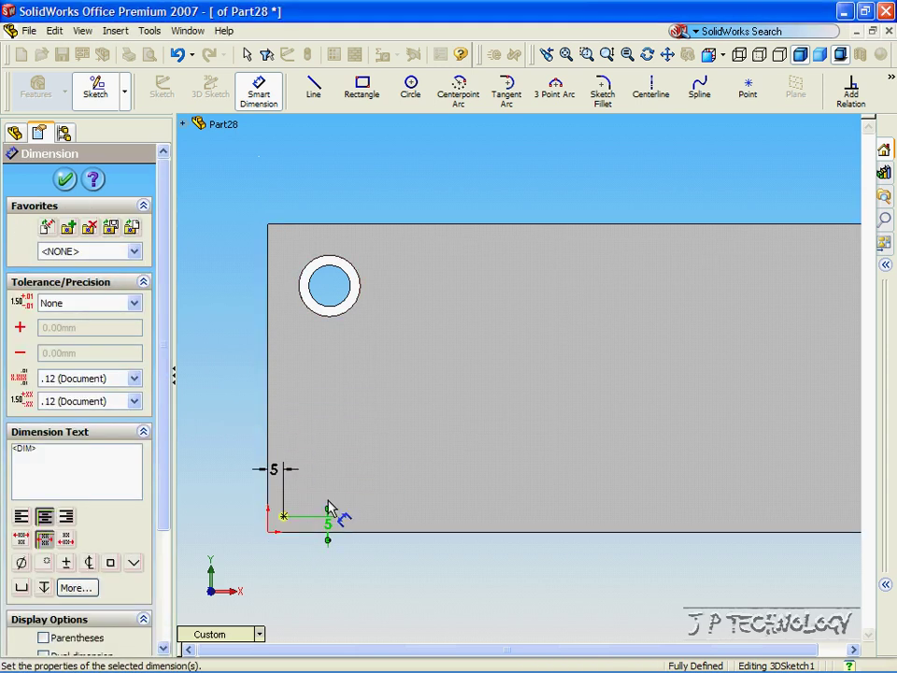
left_click(63, 181)
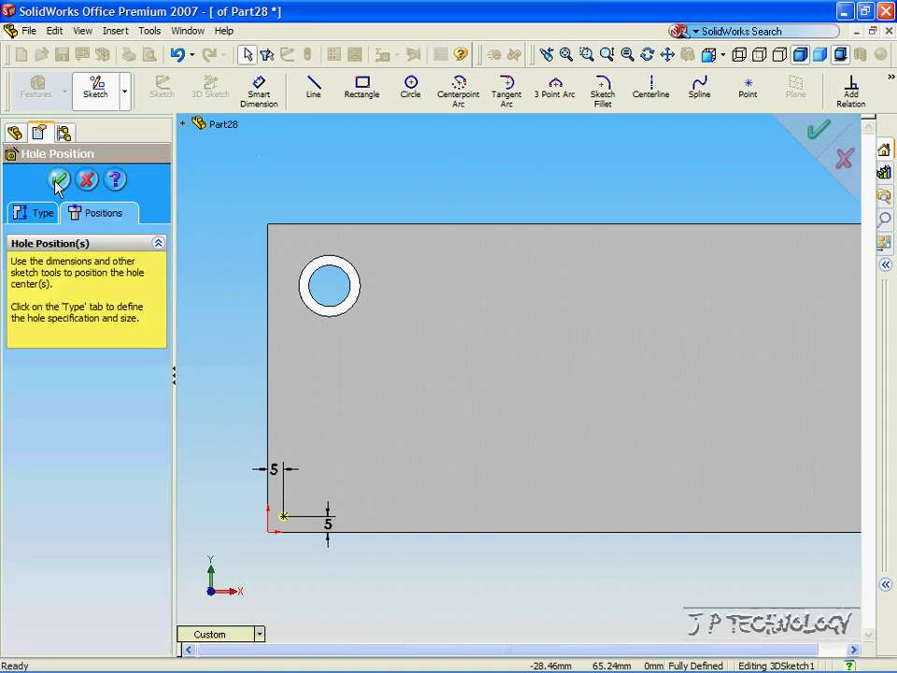
left_click(58, 181)
- Specify a plain Hole-type Ø17.0 drill-size hole with a Through All end condition
scroll(282, 531, "down", 5)
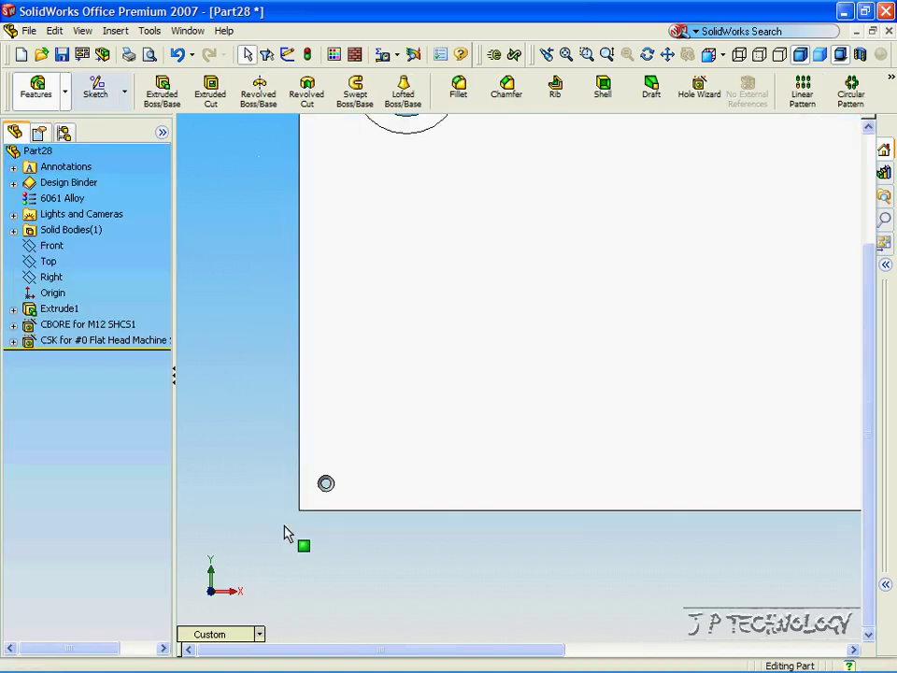
middle_click_drag(380, 459, 418, 455)
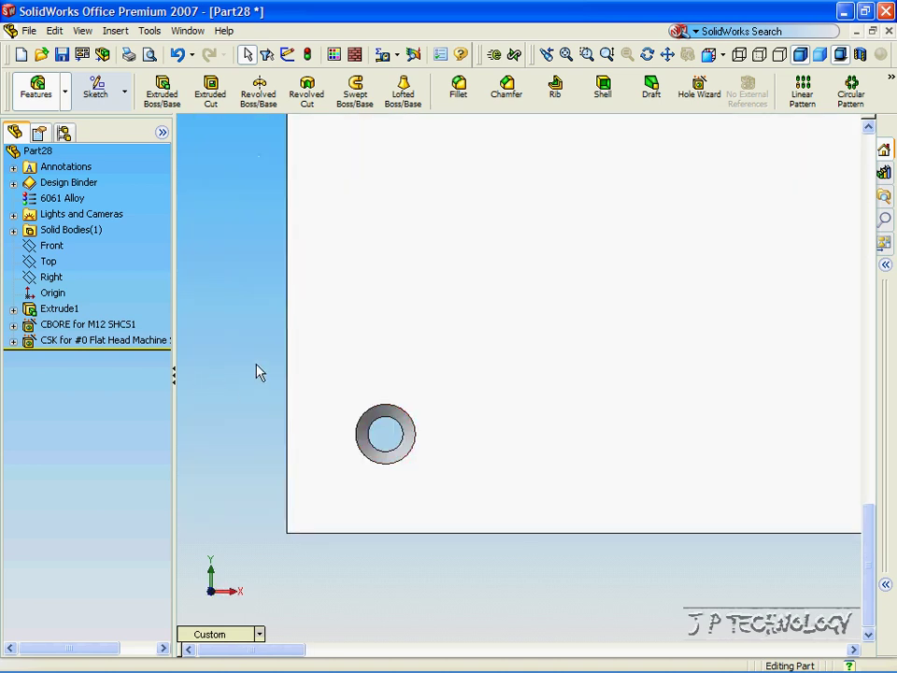
scroll(280, 360, "up", 4)
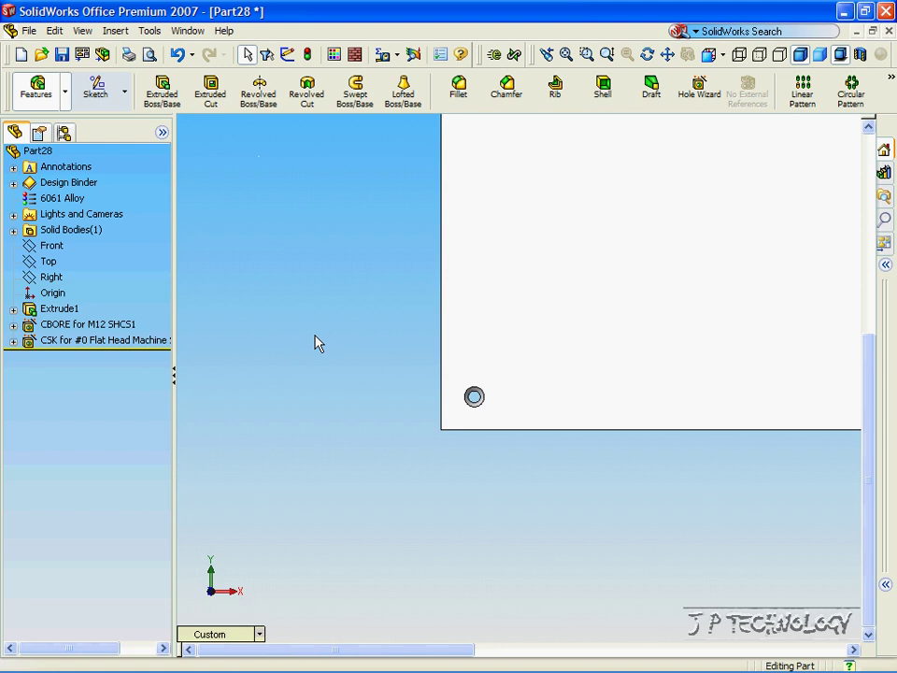
left_click(698, 93)
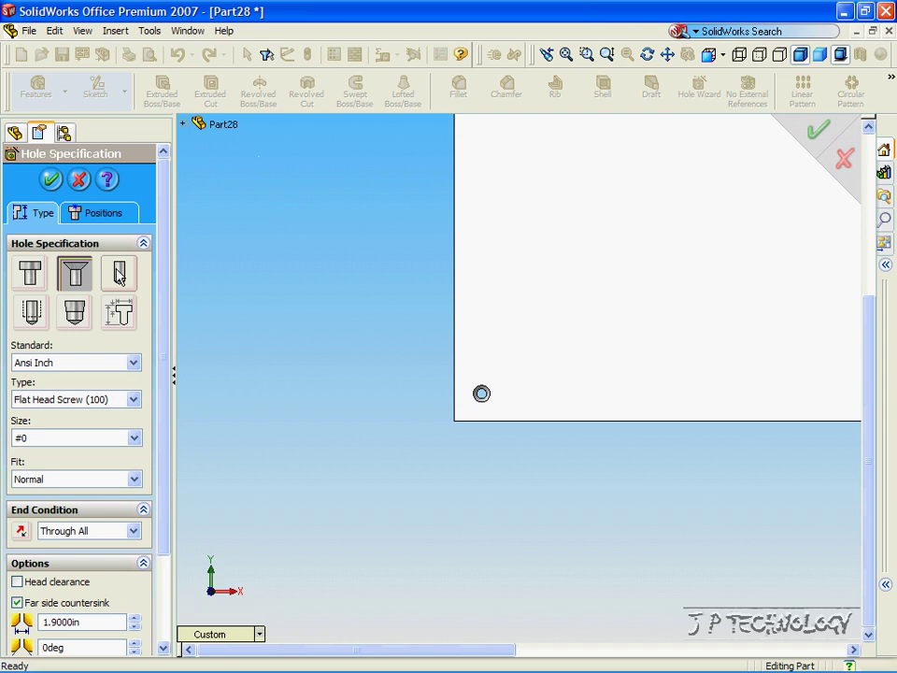
left_click(118, 272)
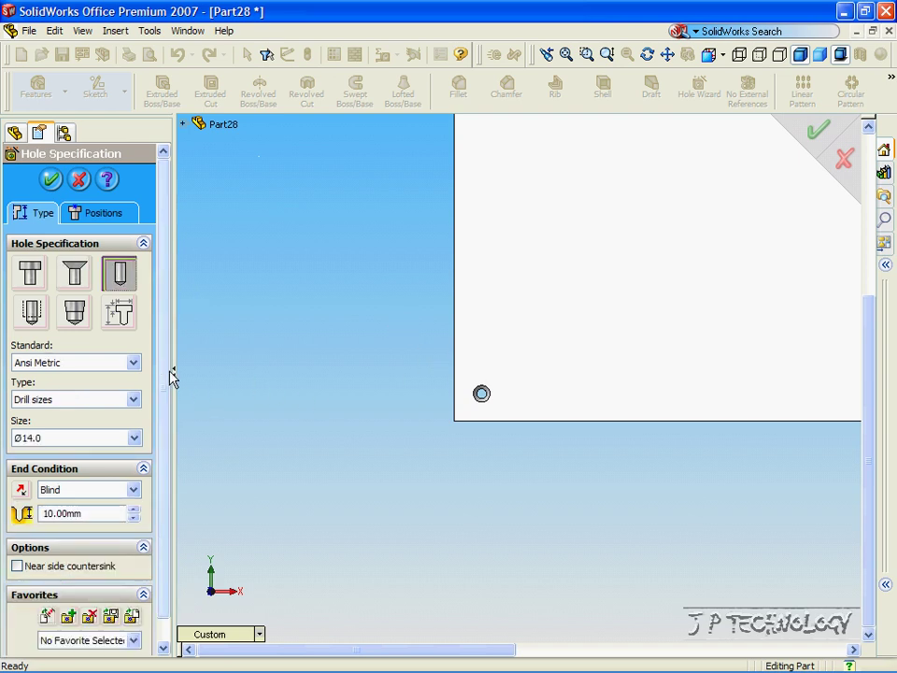
scroll(165, 392, "down", 1)
left_click(133, 413)
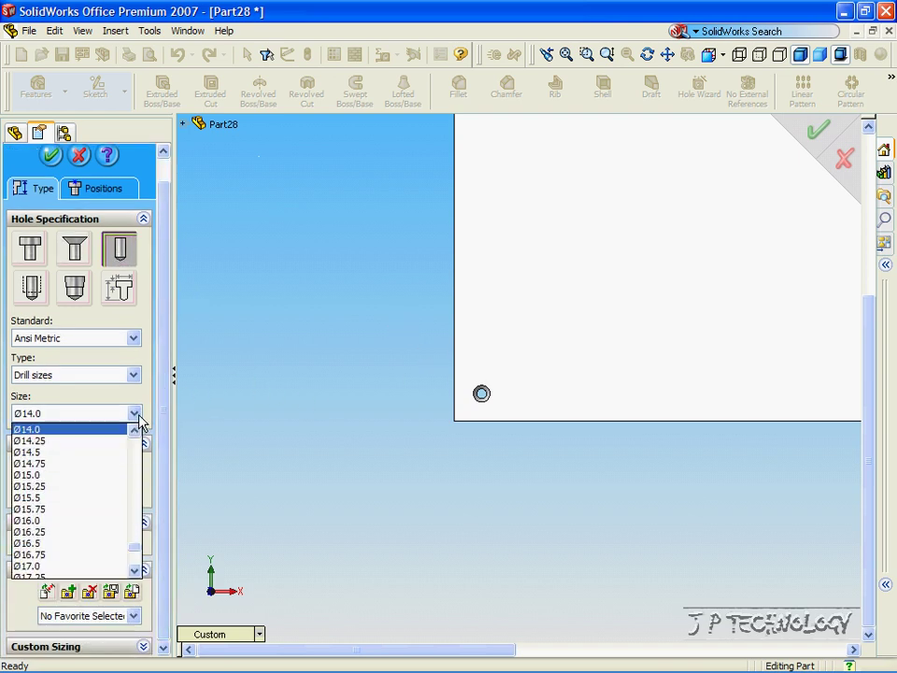
left_click(75, 565)
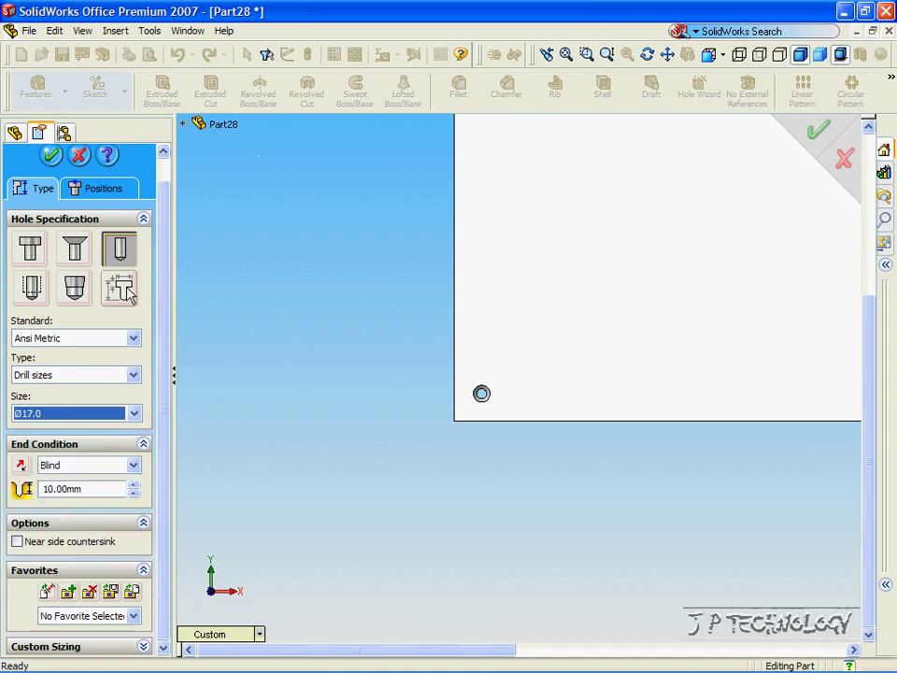
left_click(127, 464)
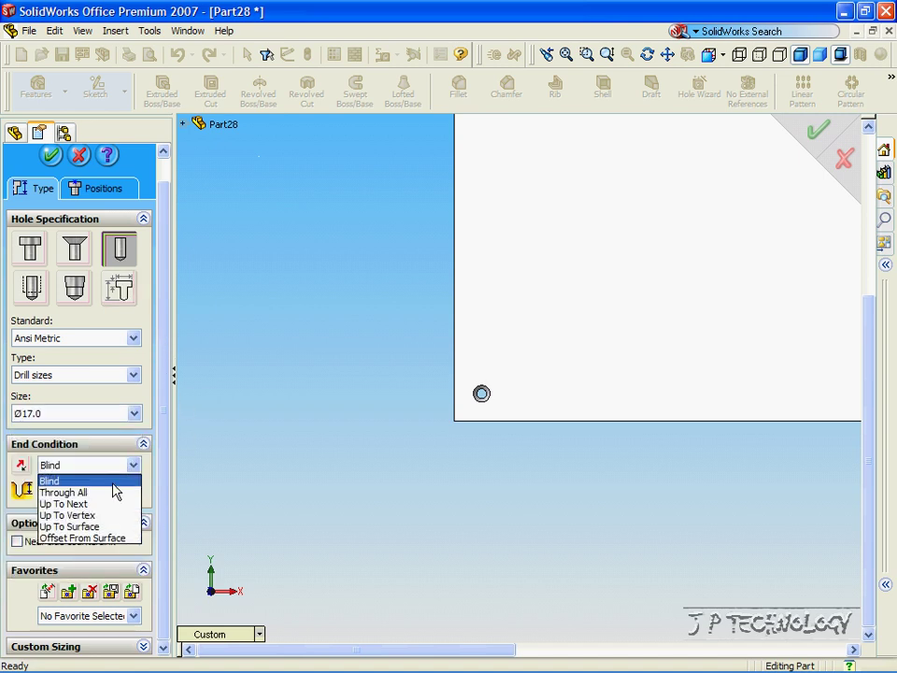
left_click(110, 492)
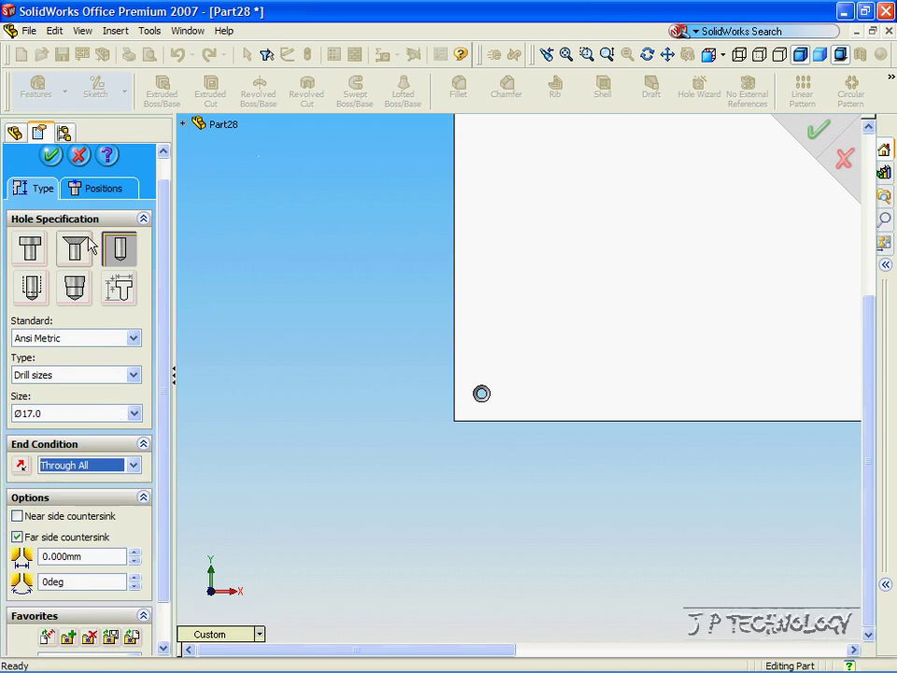
left_click(93, 191)
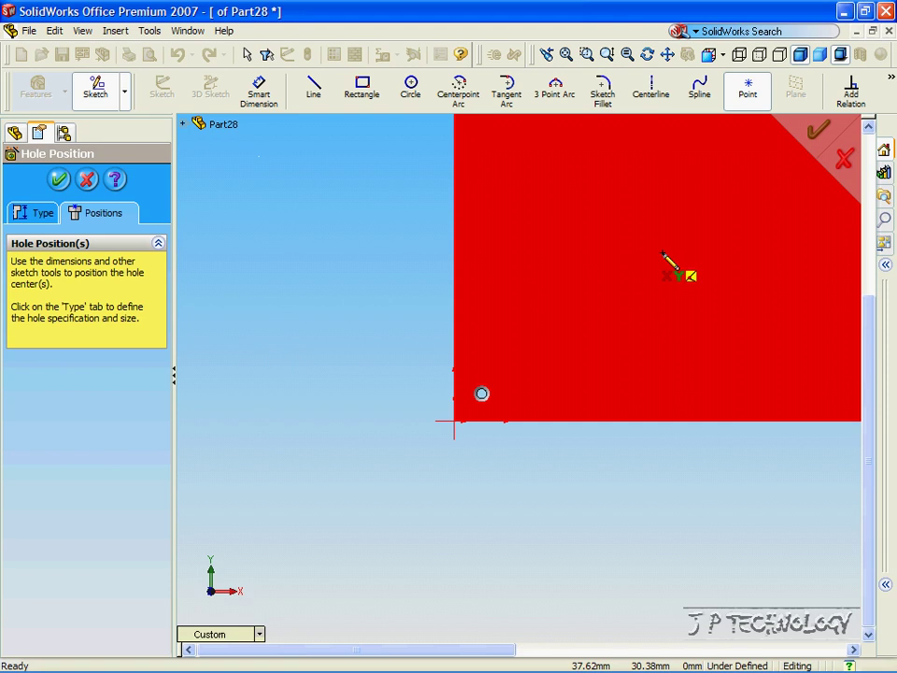
- Place the Ø17 hole centre on the face, 25 mm from the left edge
left_click(556, 203)
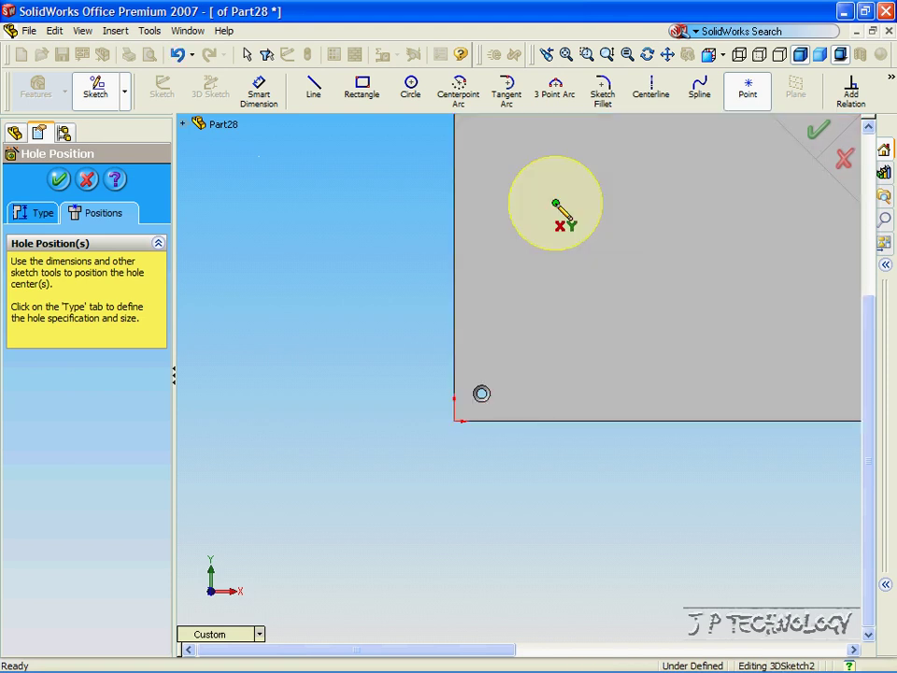
left_click(268, 96)
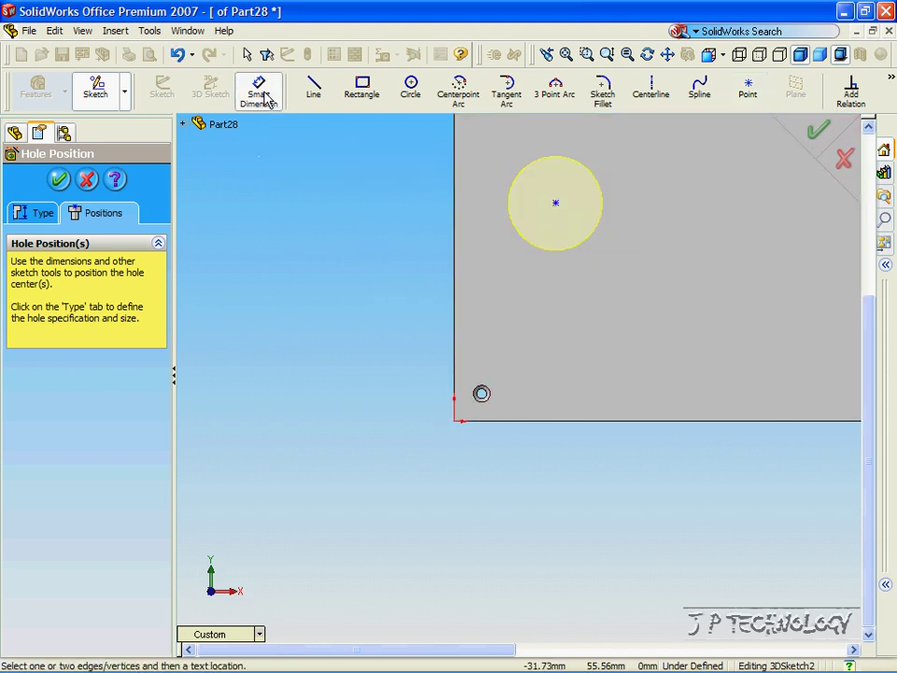
left_click(556, 203)
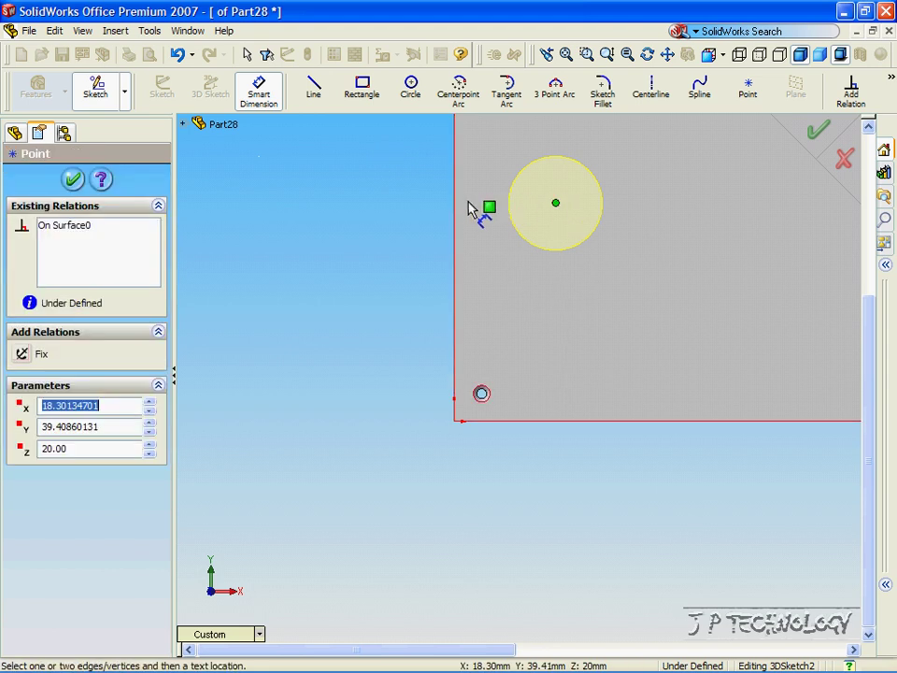
left_click(457, 216)
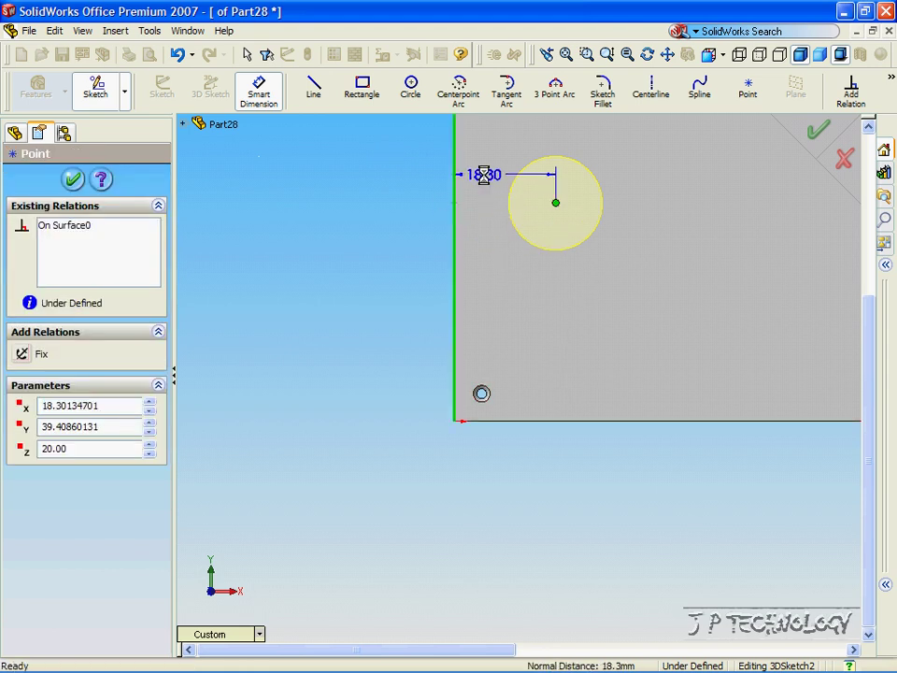
left_click(483, 175)
type("25")
key("Return")
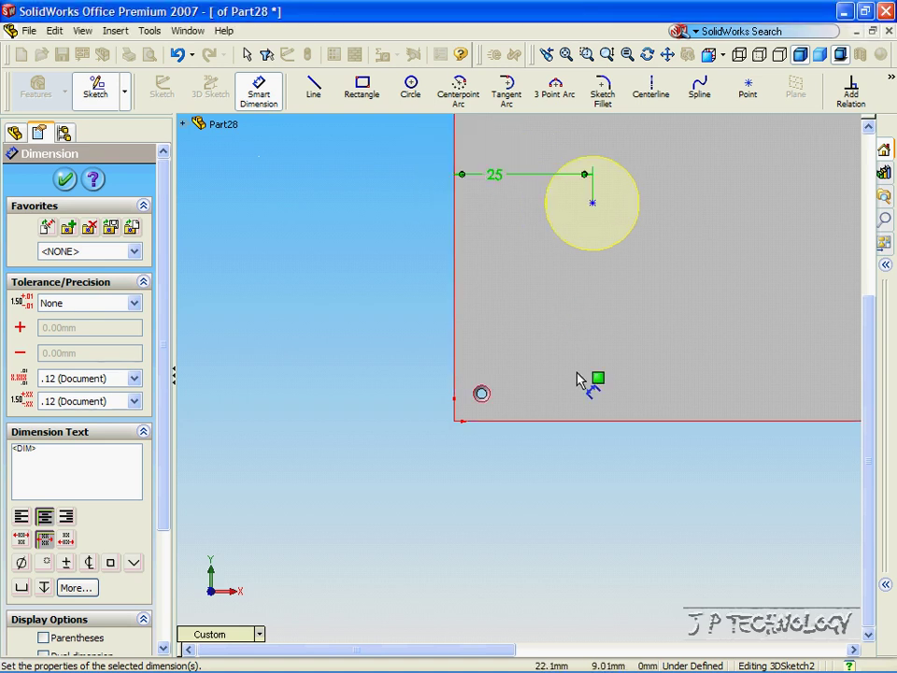
- Set the centre 25 mm from the bottom edge and create the Ø17 through hole
left_click(578, 420)
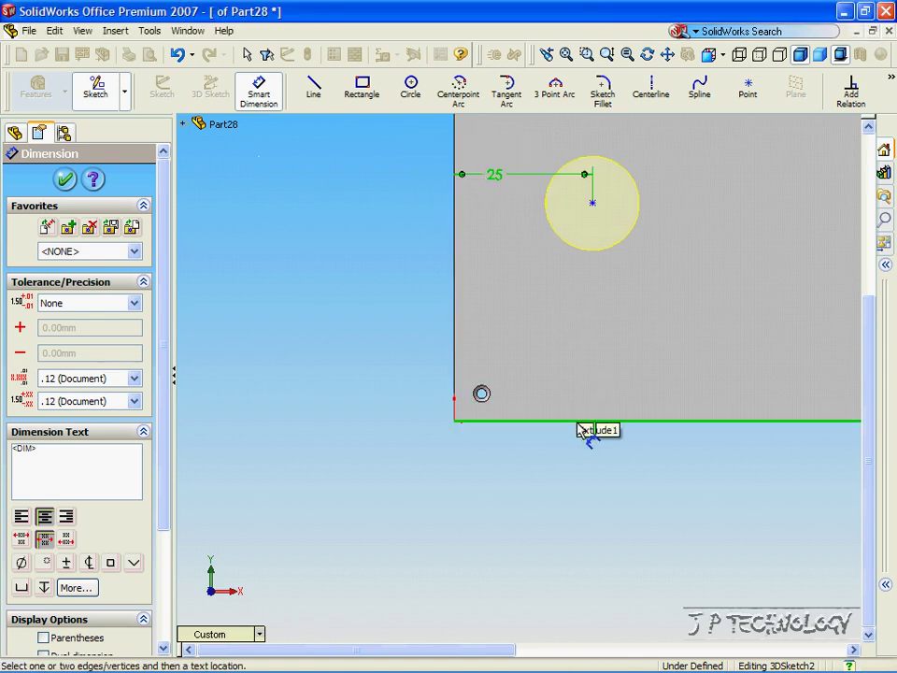
left_click(593, 204)
left_click(687, 337)
type("2")
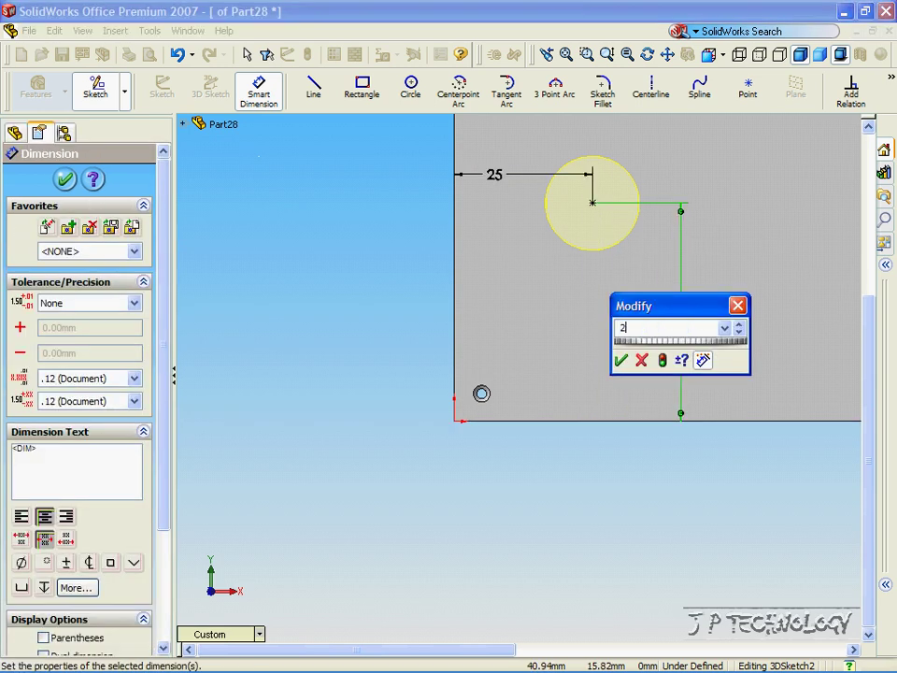
type("5")
key("Return")
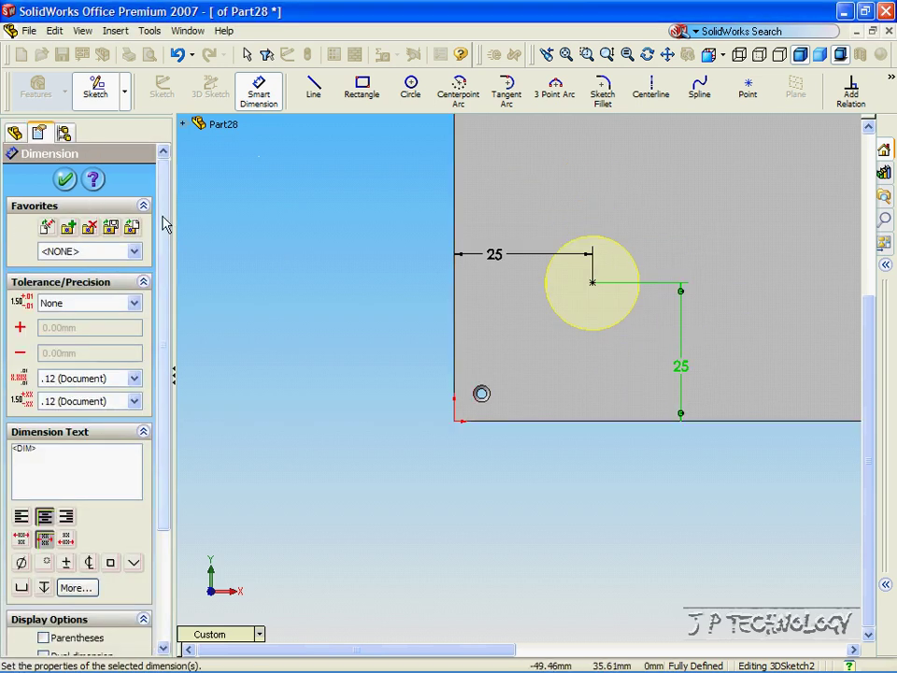
left_click(65, 180)
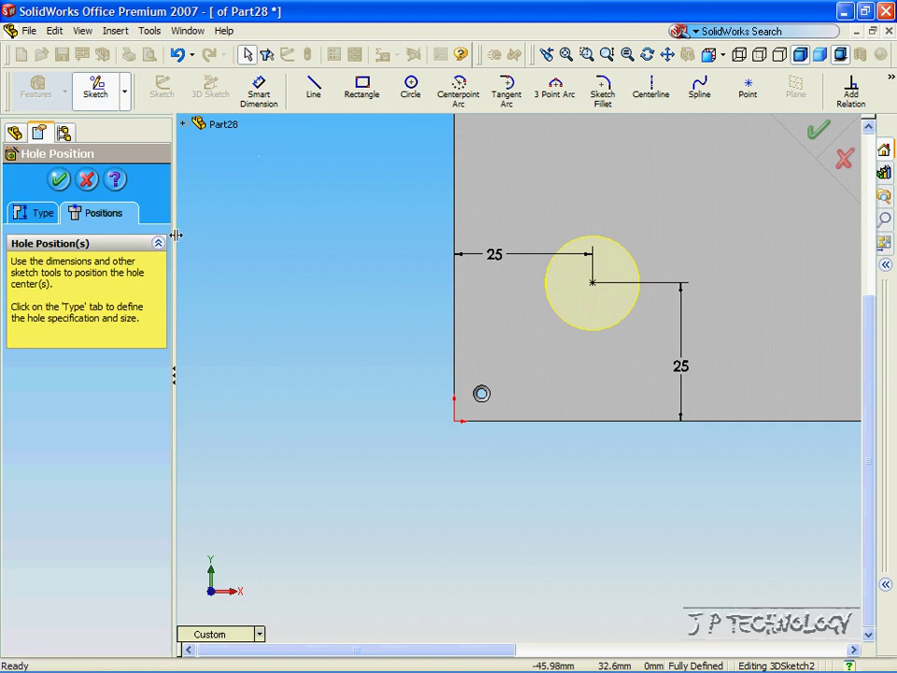
left_click(58, 181)
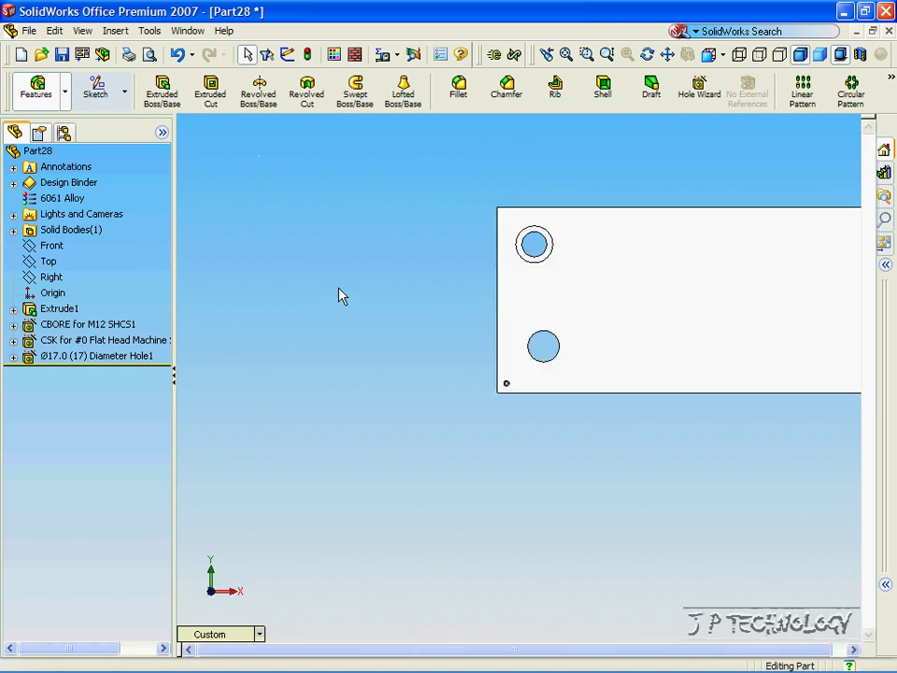
- Start a new Hole Wizard hole, which defaults to an Ansi Metric Ø17.0 drill, Blind 10.00 mm
left_click(692, 94)
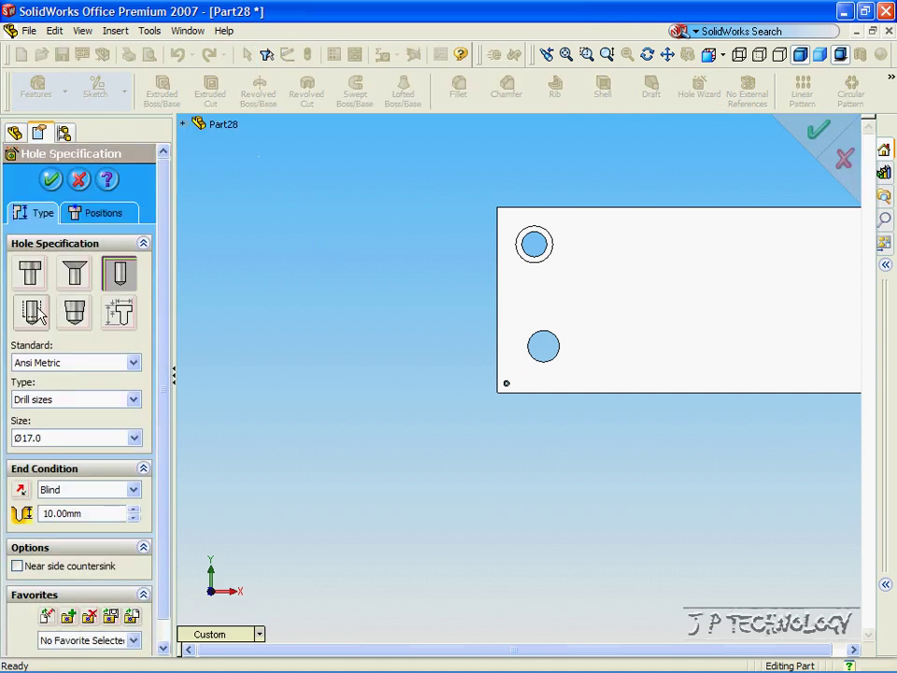
- Make it an Ansi Inch #5-44 bottoming tapped hole, Blind 5.00 mm, and place its centre on the face
left_click(36, 308)
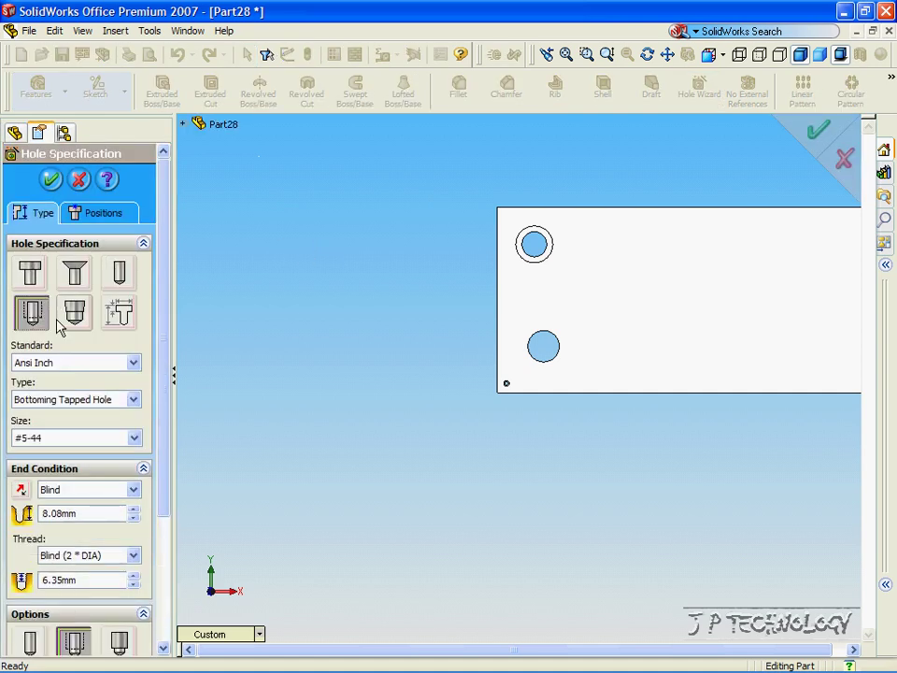
left_click_drag(160, 310, 168, 374)
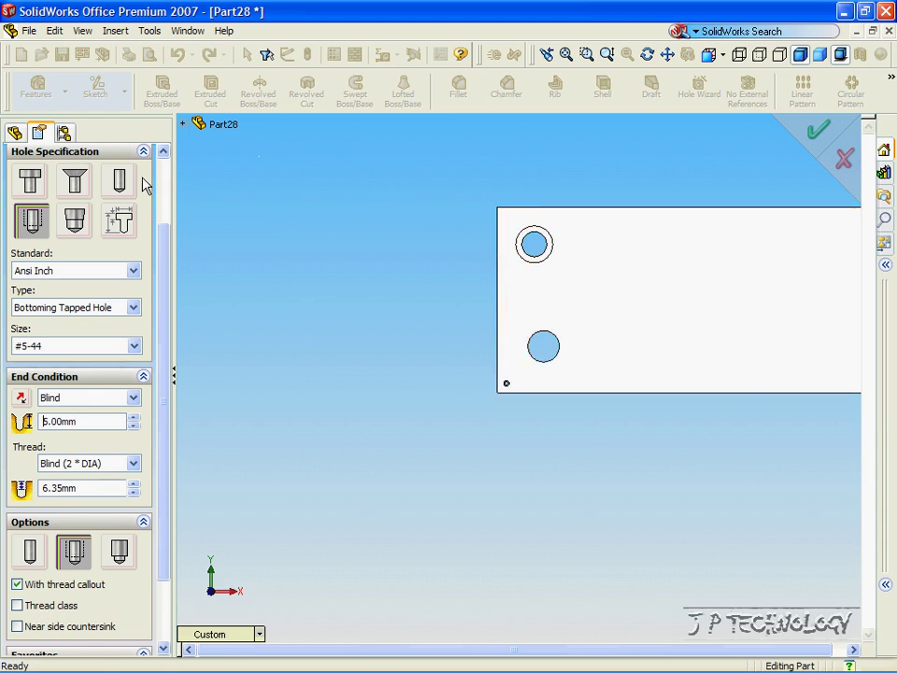
left_click_drag(165, 229, 177, 164)
left_click(78, 155)
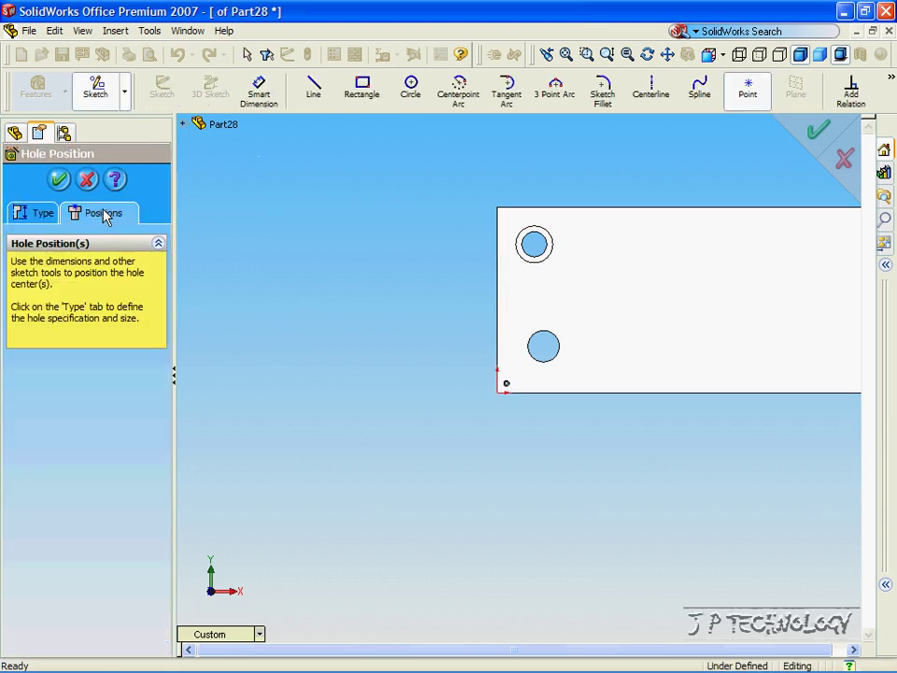
left_click(621, 362)
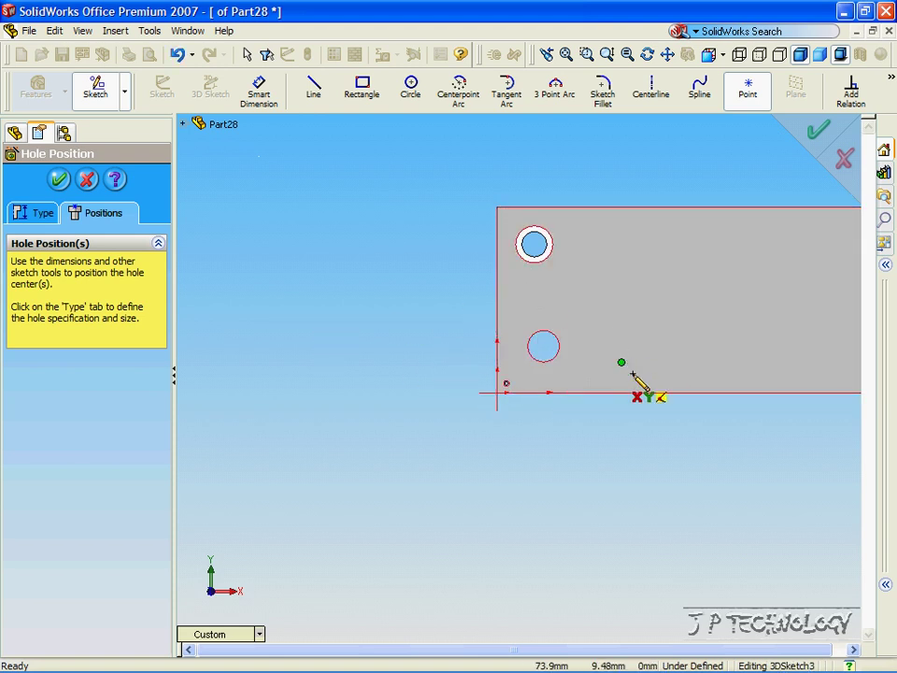
- Dimension the tapped hole's centre 5 mm from the bottom edge and create the #5-44 hole
scroll(617, 383, "down", 5)
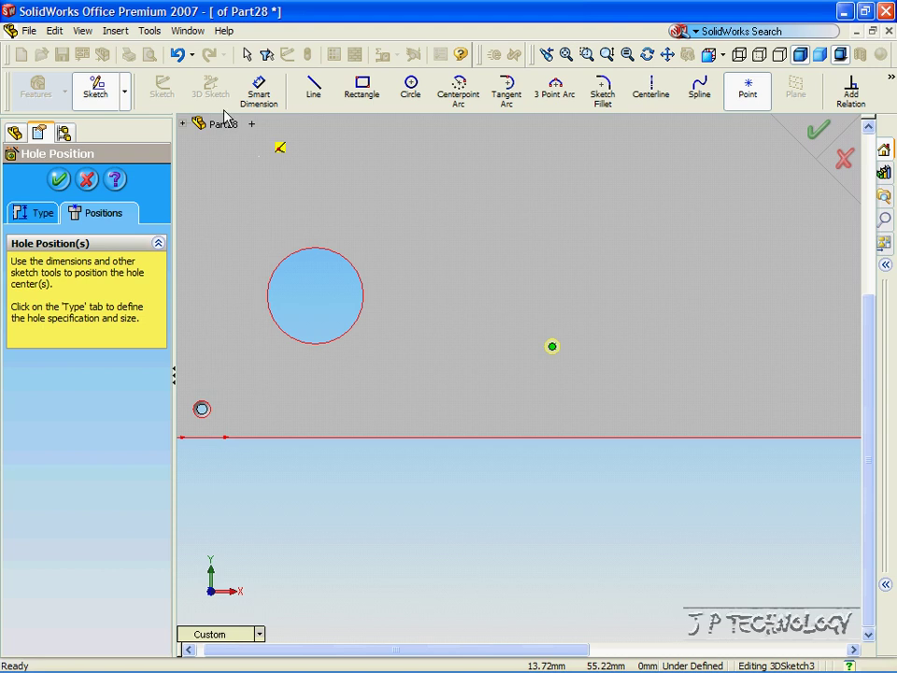
left_click(259, 91)
left_click(553, 348)
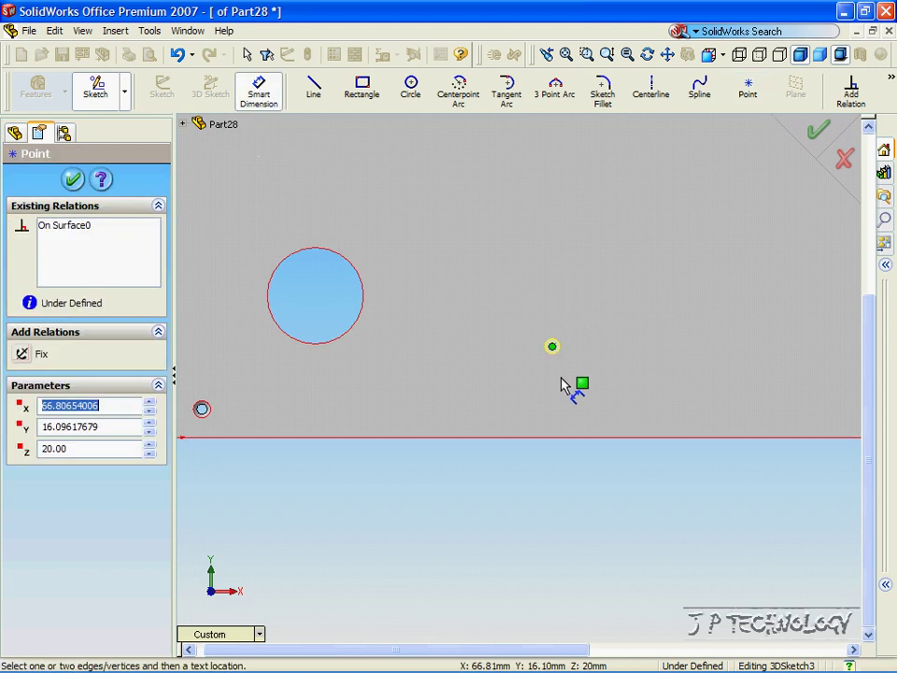
left_click(560, 437)
left_click(460, 388)
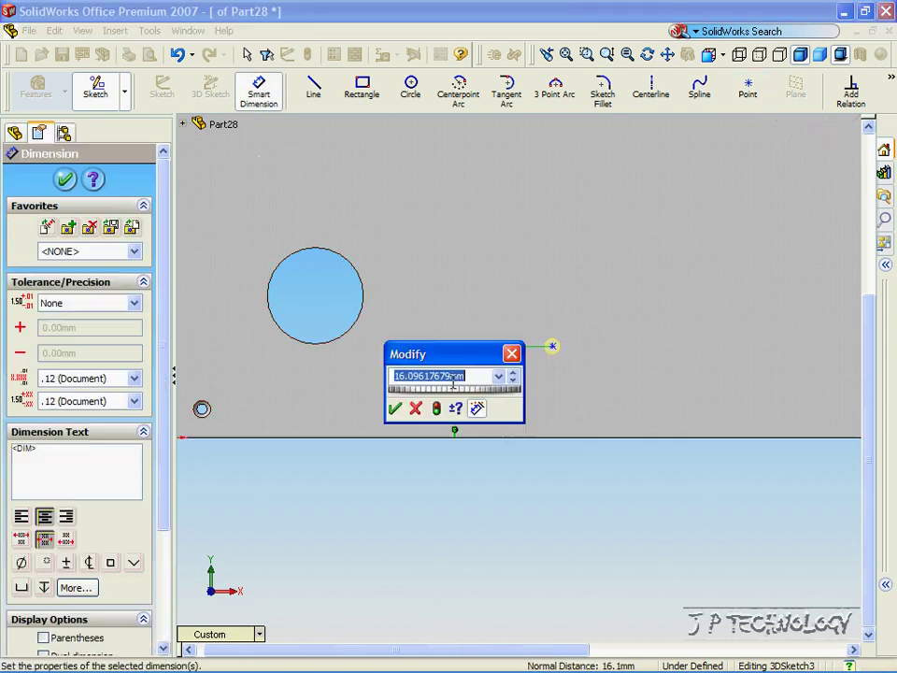
type("5")
key("Return")
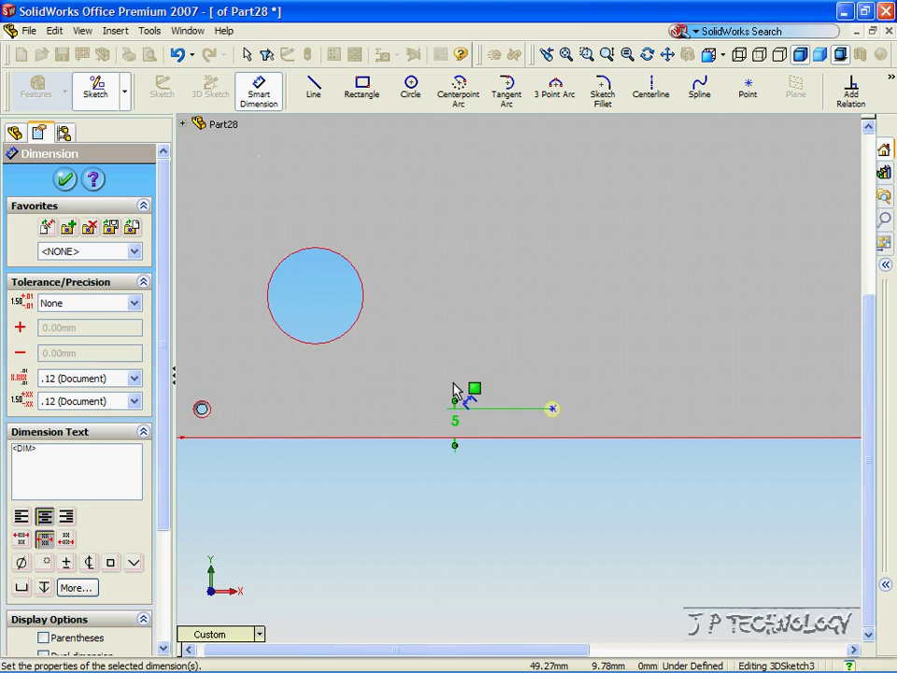
left_click(64, 180)
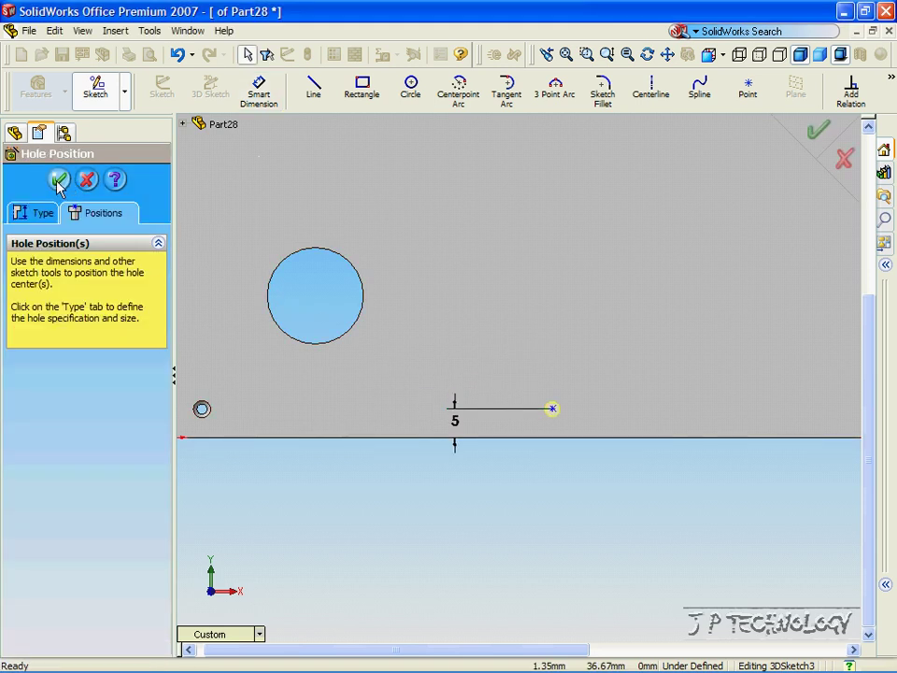
left_click(58, 182)
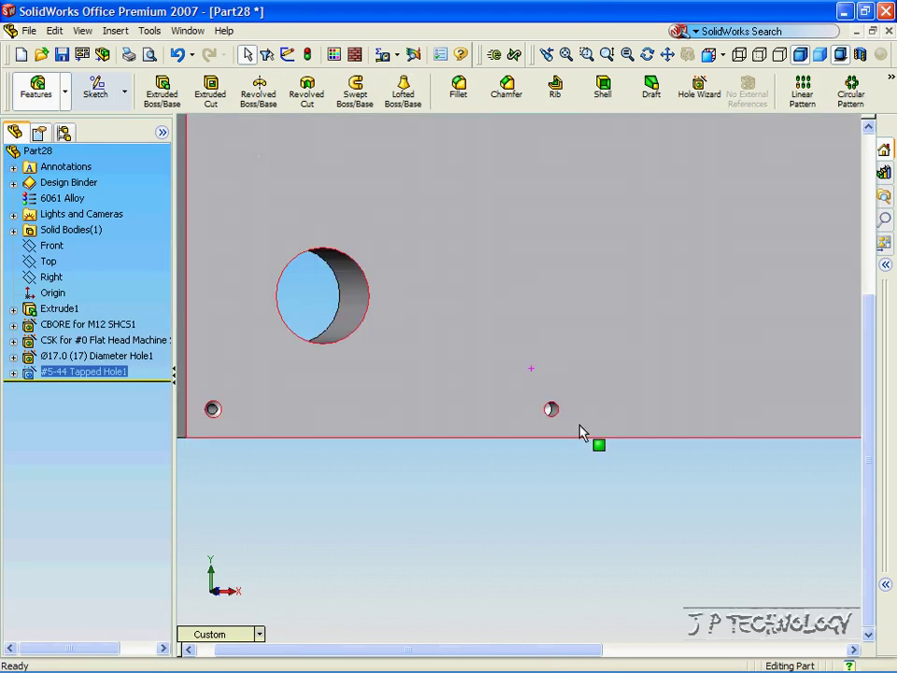
- Zoom and orbit to inspect inside the #5-44 hole, then begin another Hole Wizard hole
left_click(553, 464)
scroll(546, 409, "down", 4)
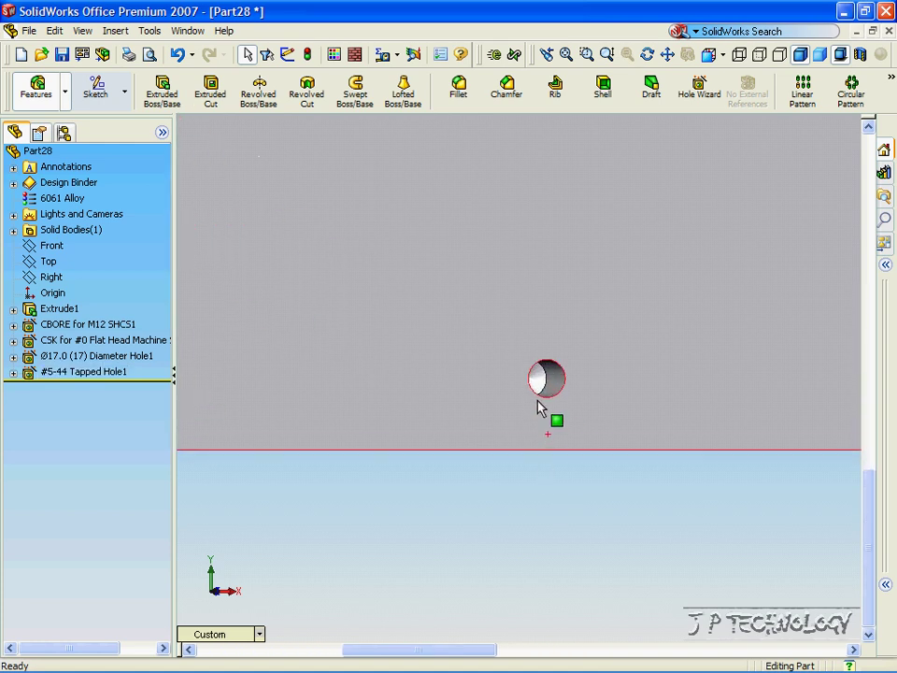
middle_click_drag(546, 388, 494, 389)
scroll(476, 396, "up", 8)
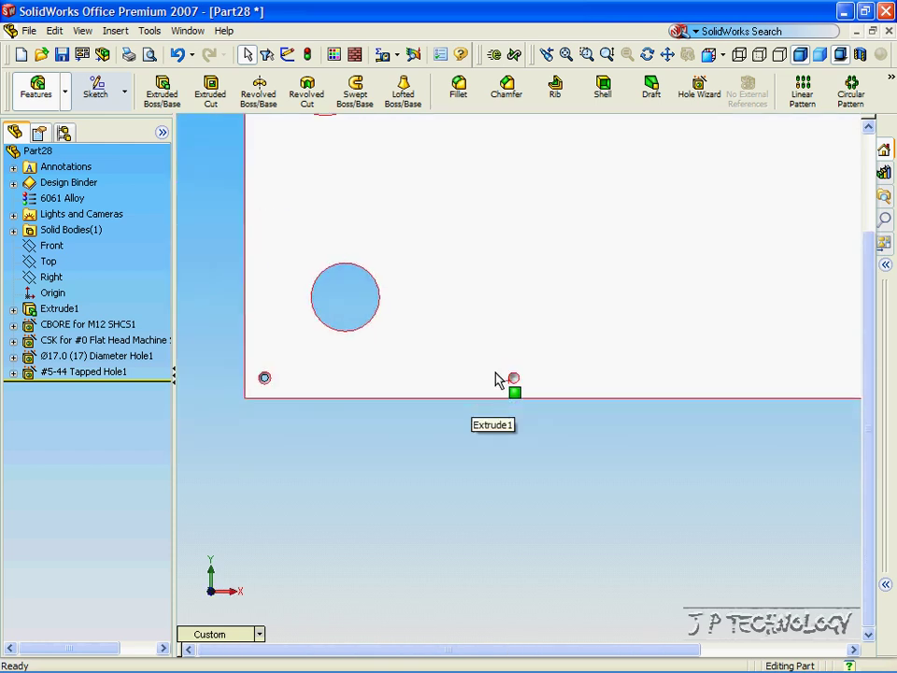
left_click(696, 91)
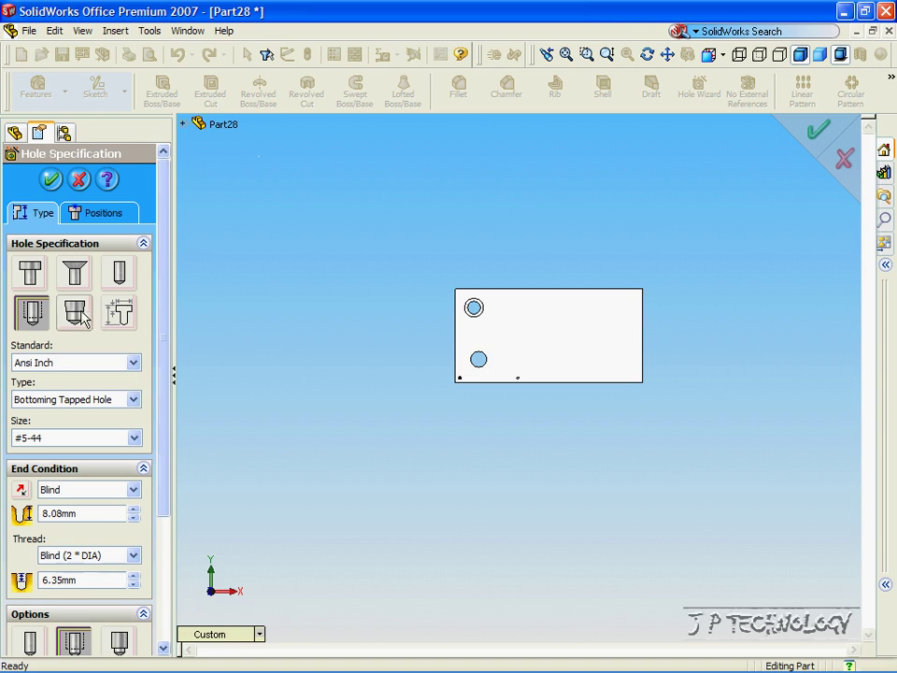
- Choose a 1/16 tapered pipe tap hole and place its centre near the plate's upper right
left_click(78, 314)
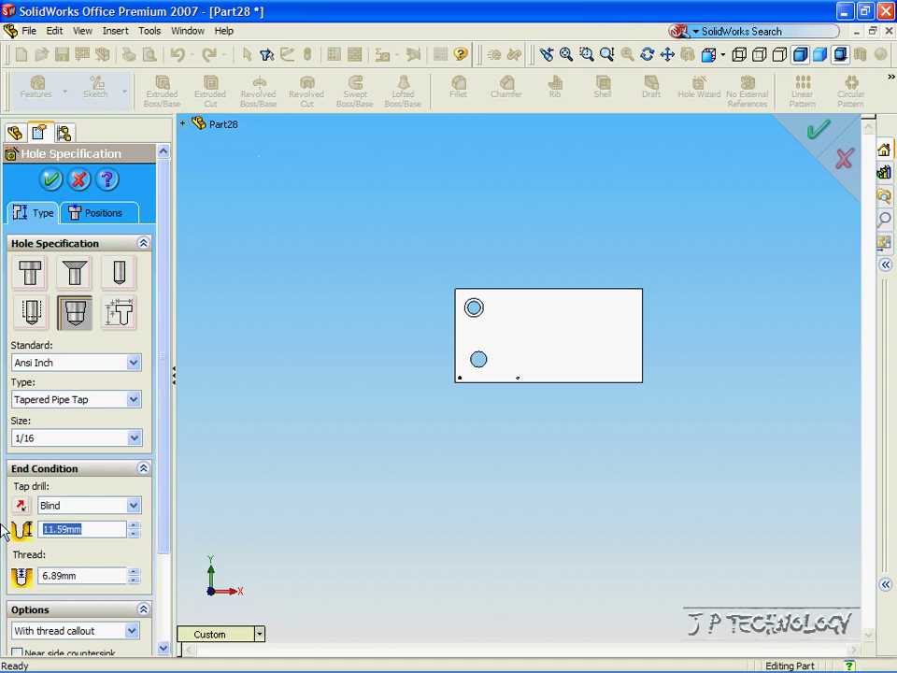
type("1")
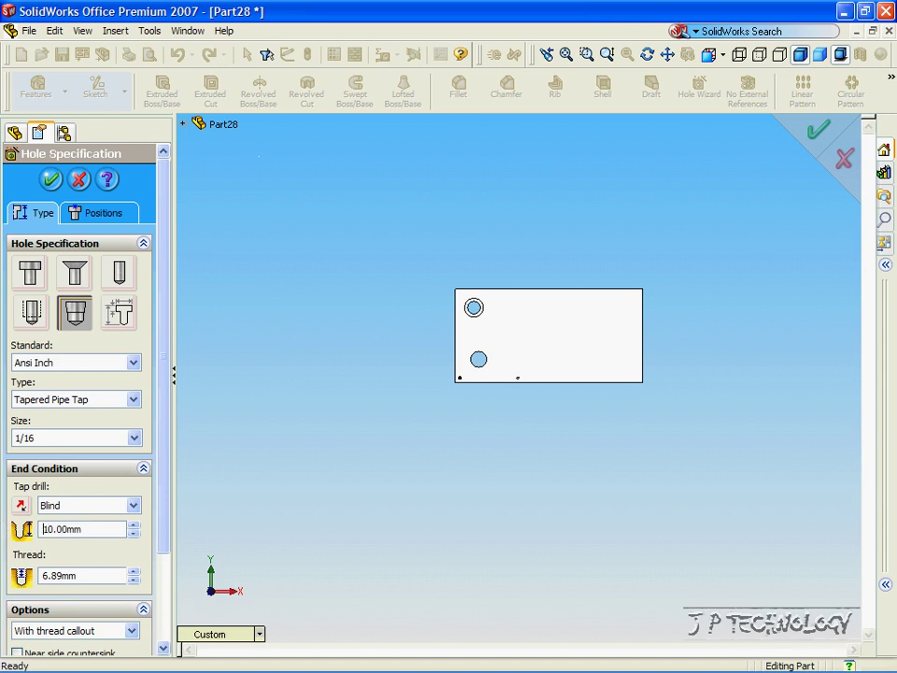
left_click(90, 213)
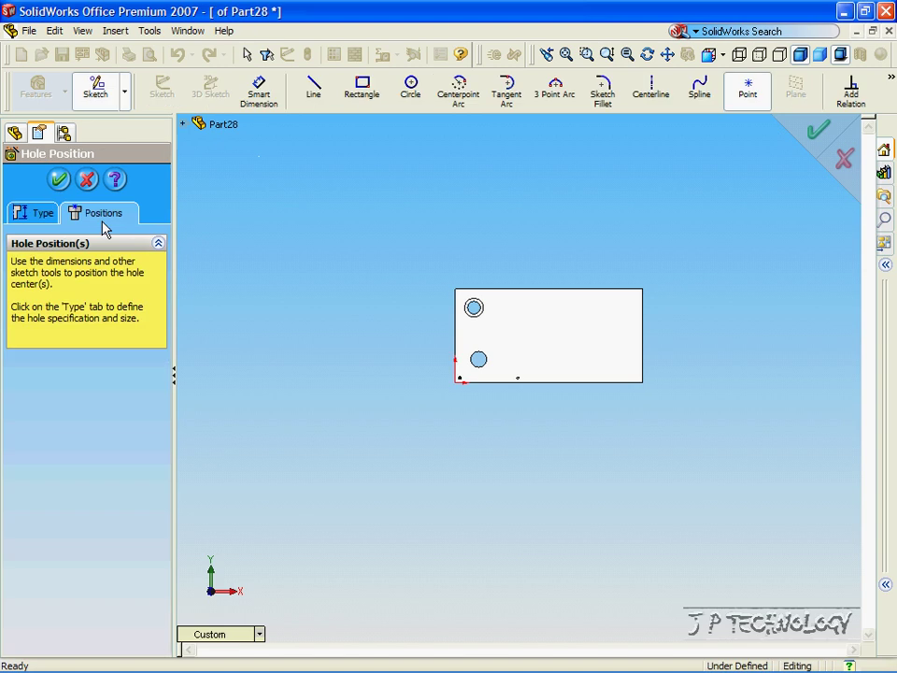
left_click(621, 314)
scroll(619, 319, "down", 2)
scroll(627, 327, "down", 3)
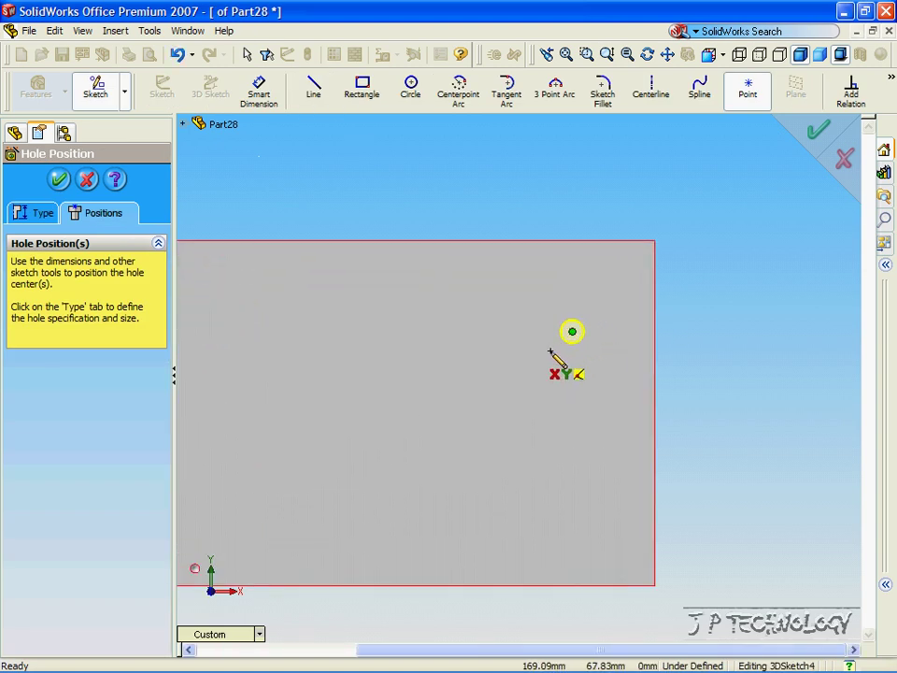
- Dimension the hole centre 10 mm from the plate's top edge
left_click(260, 93)
left_click(573, 333)
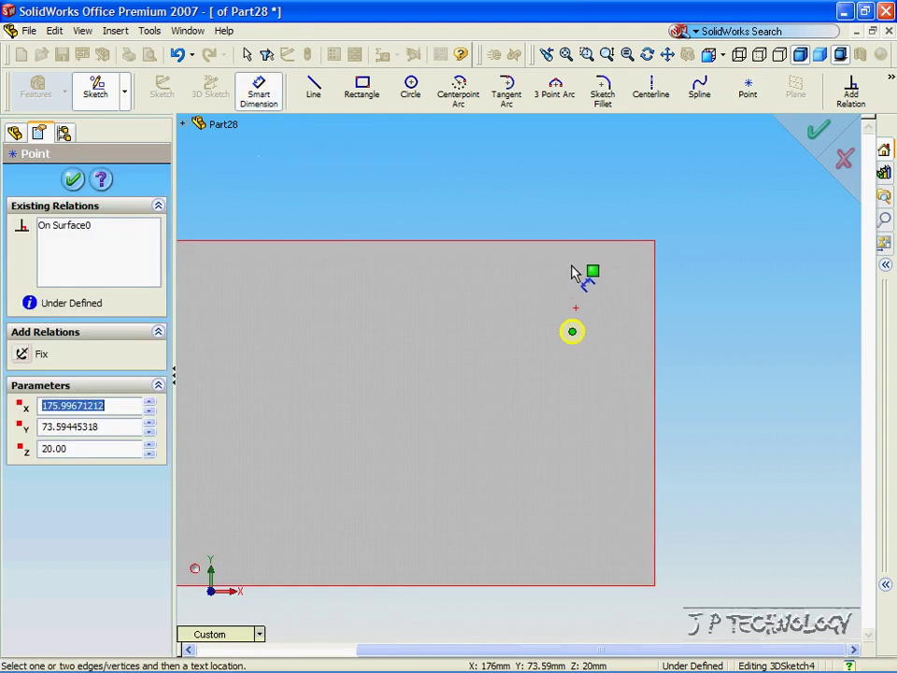
left_click(566, 242)
left_click(517, 294)
type("10")
key("Return")
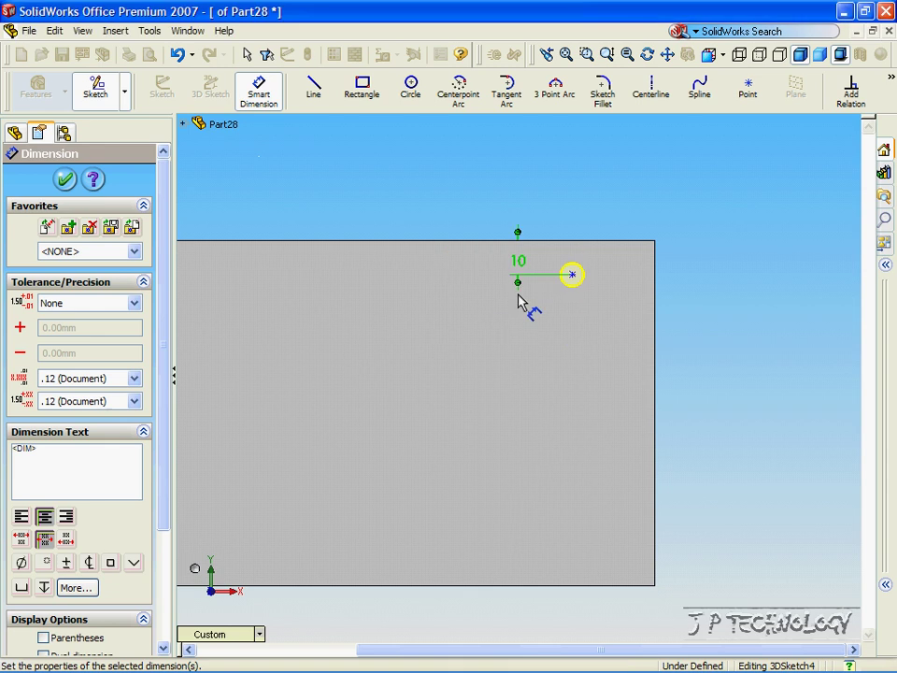
- Dimension it 10 mm from the right edge and confirm the 1/16 NPT tapped hole
left_click(573, 274)
left_click(654, 286)
left_click(632, 326)
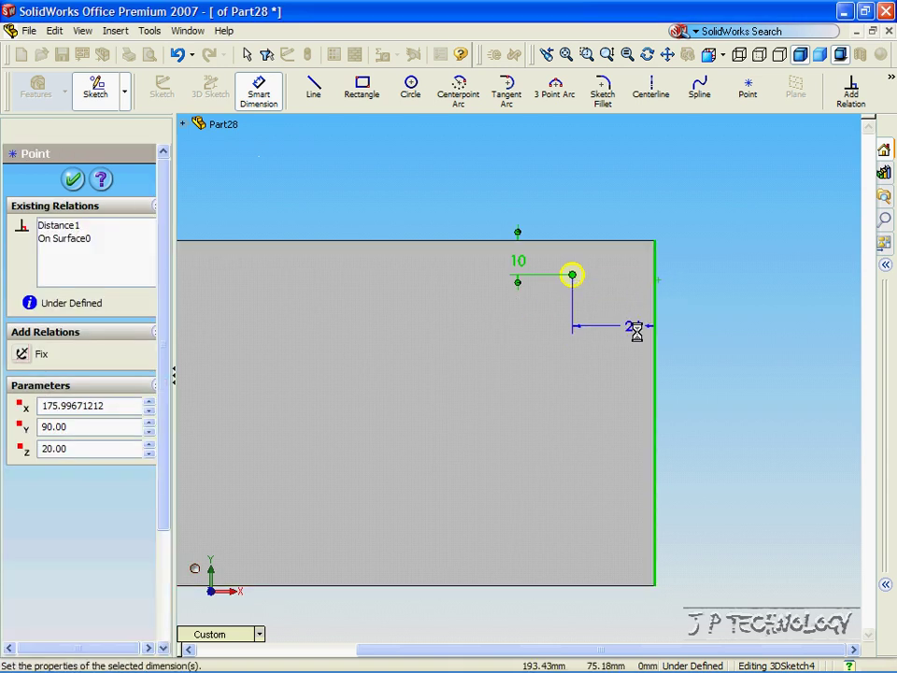
type("10")
key("Return")
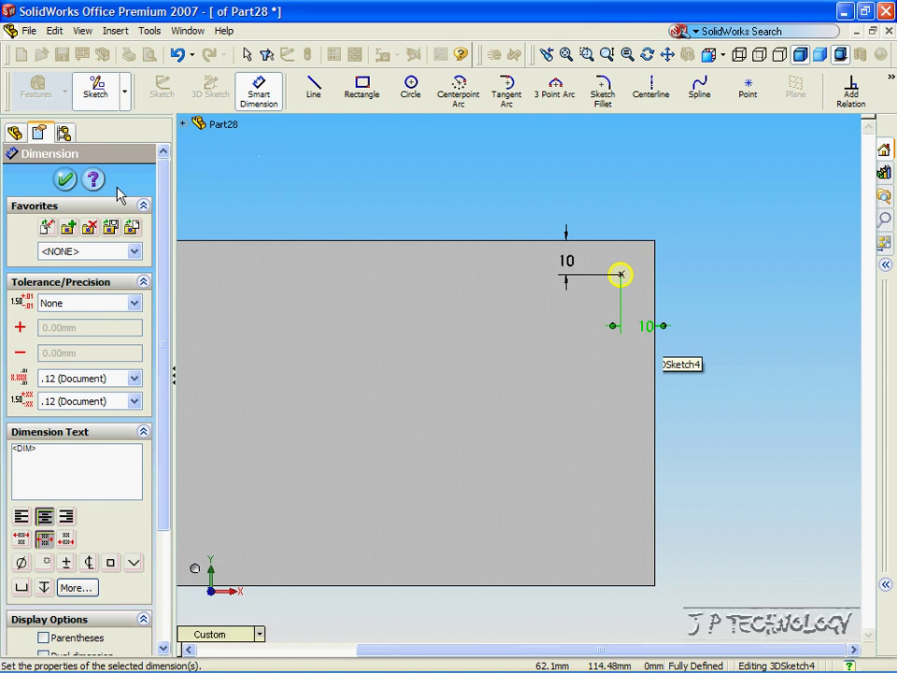
left_click(65, 179)
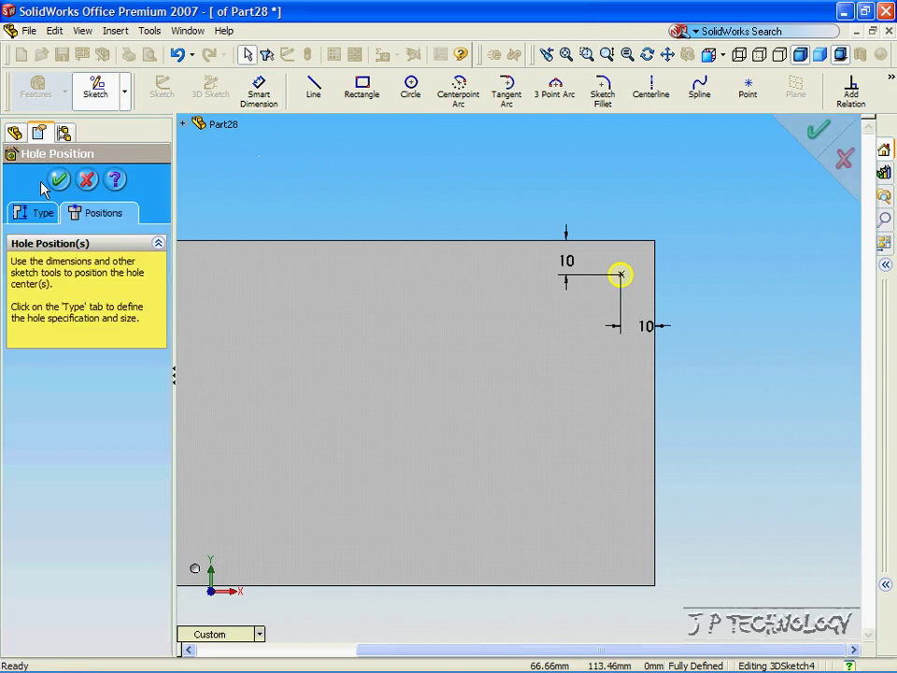
left_click(58, 180)
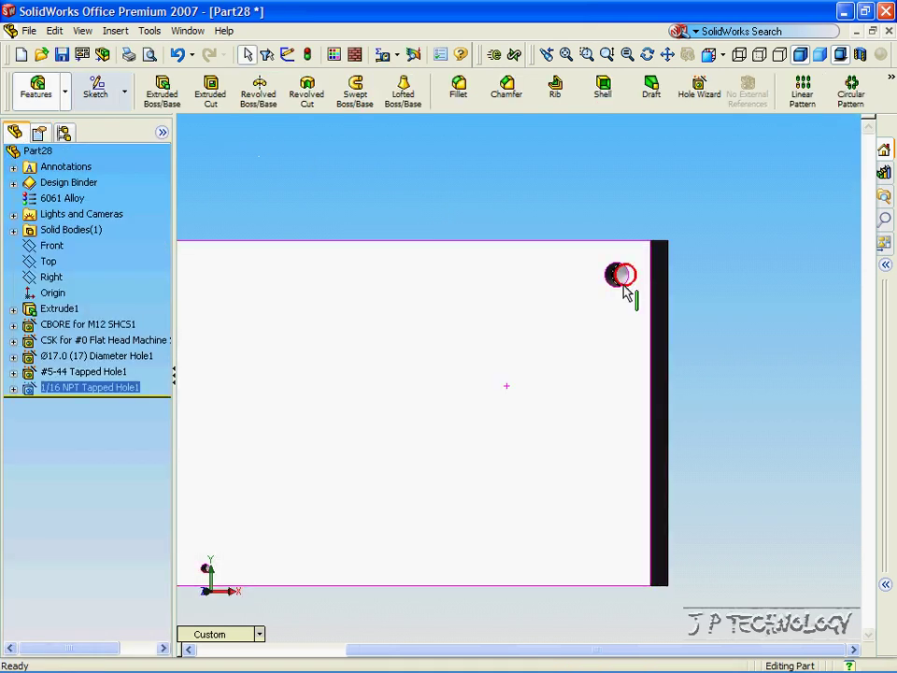
- Tilt the view to look inside the new hole, then return to the face-on view
scroll(590, 296, "up", 3)
mouse_move(590, 296)
middle_mouse_down()
mouse_move(600, 297)
mouse_move(568, 300)
mouse_move(539, 259)
middle_mouse_up()
key("ctrl+1")
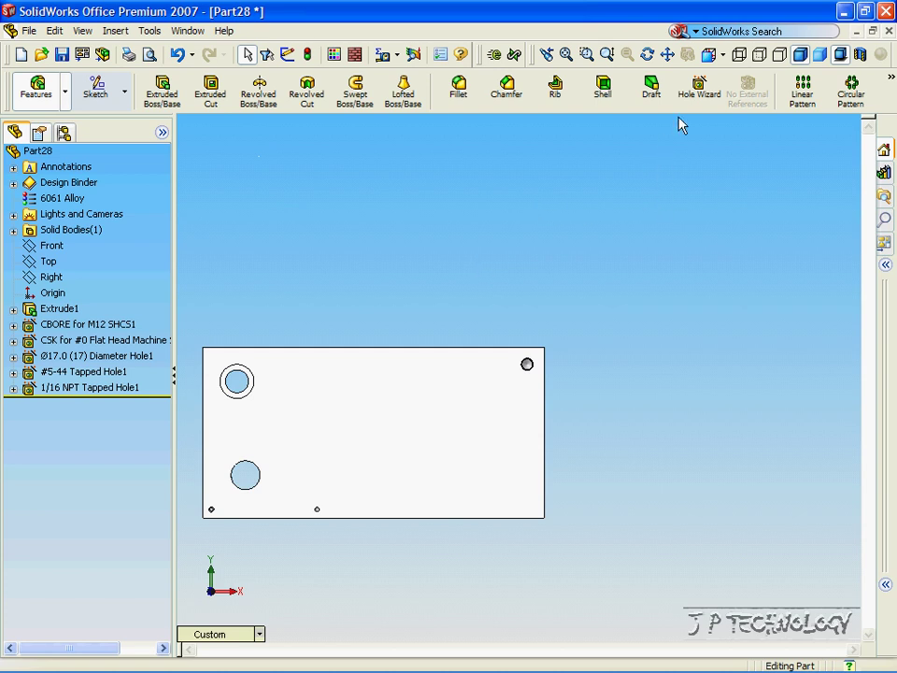
left_click(702, 94)
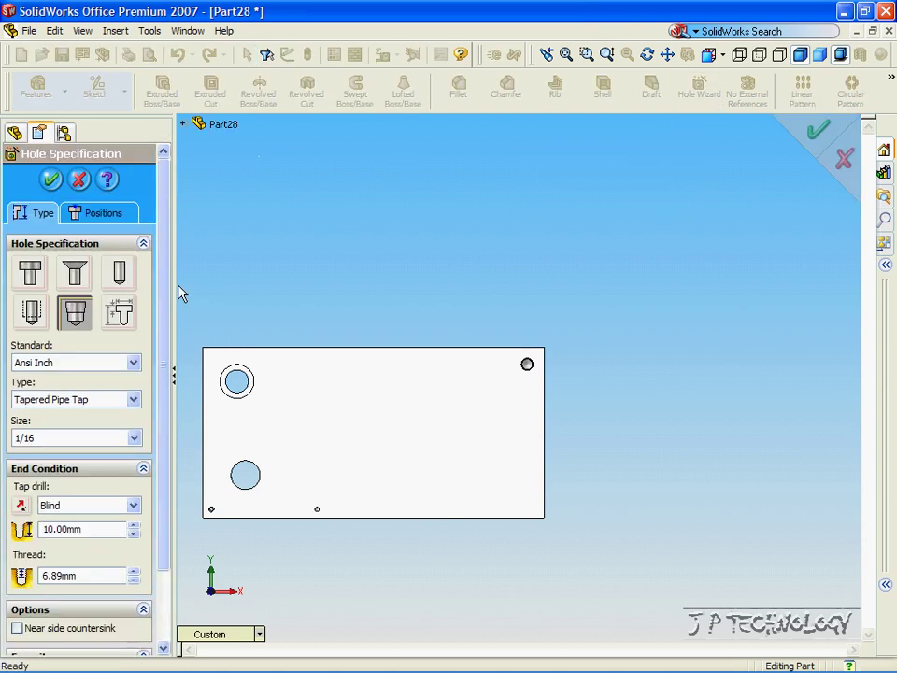
- Choose a simple hole type and place its centre near the plate's lower right
left_click(119, 313)
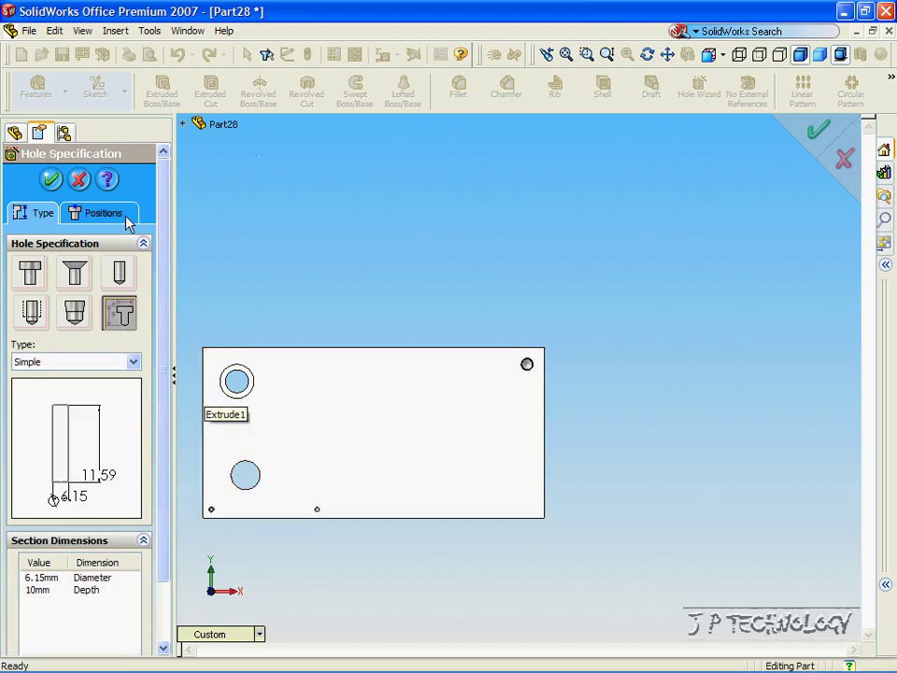
left_click(103, 213)
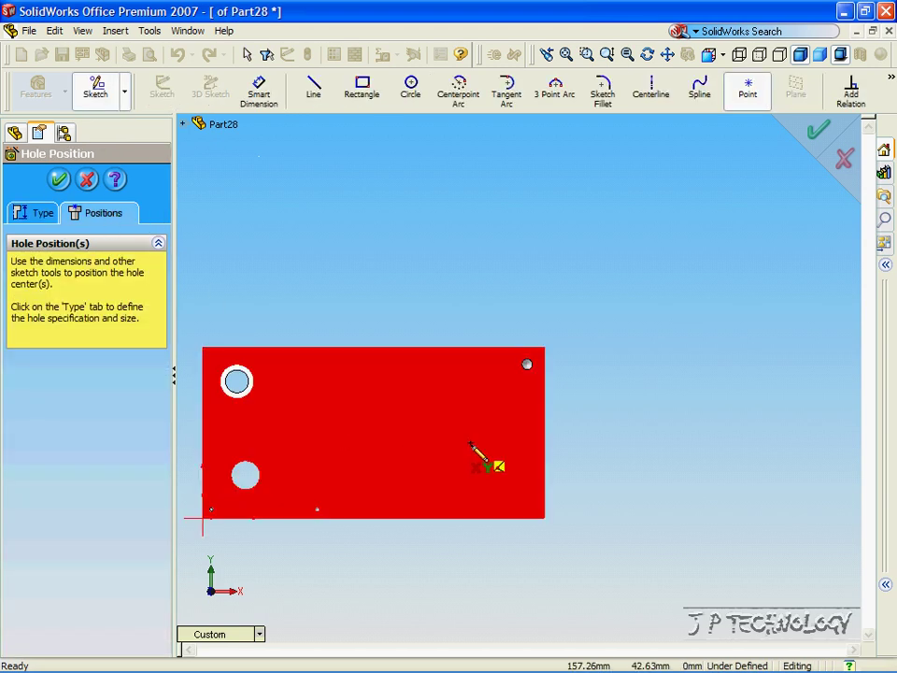
left_click(498, 472)
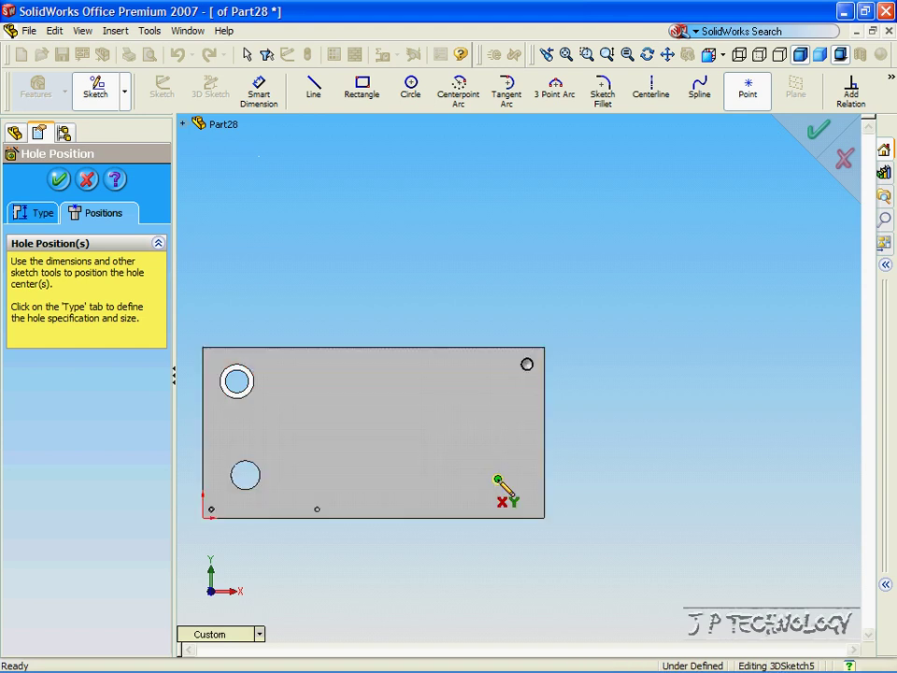
- Dimension the hole centre 10 mm from the right edge and 10 mm from the bottom edge
left_click(259, 91)
left_click(498, 480)
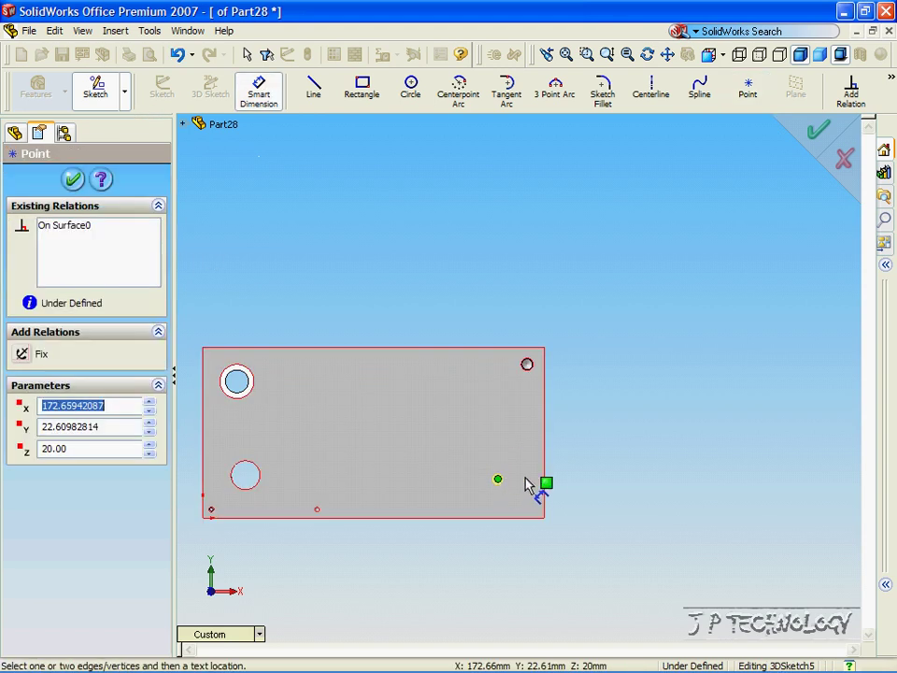
left_click(545, 481)
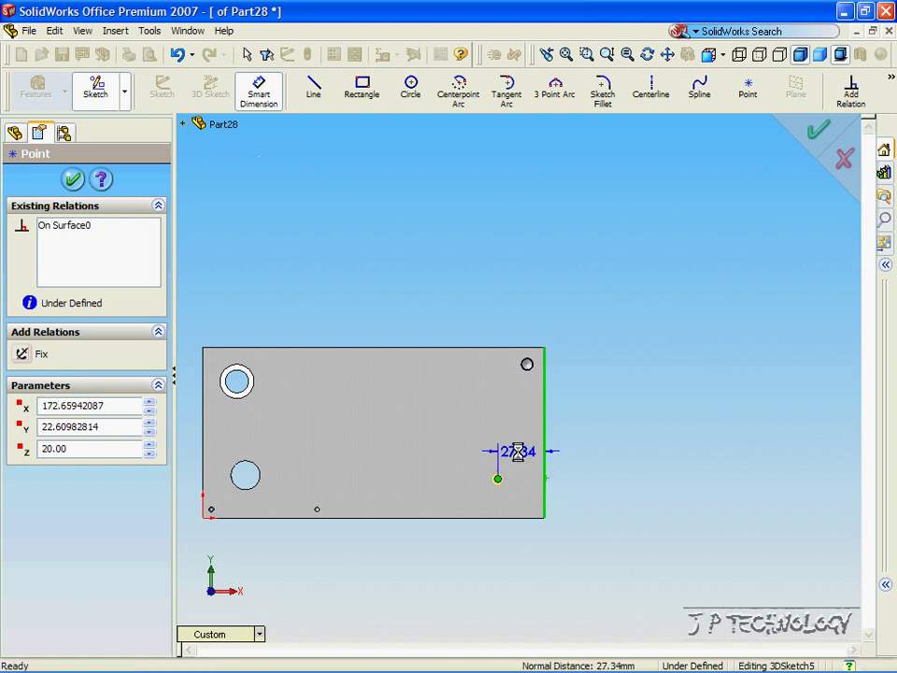
left_click(521, 460)
type("10")
key("Return")
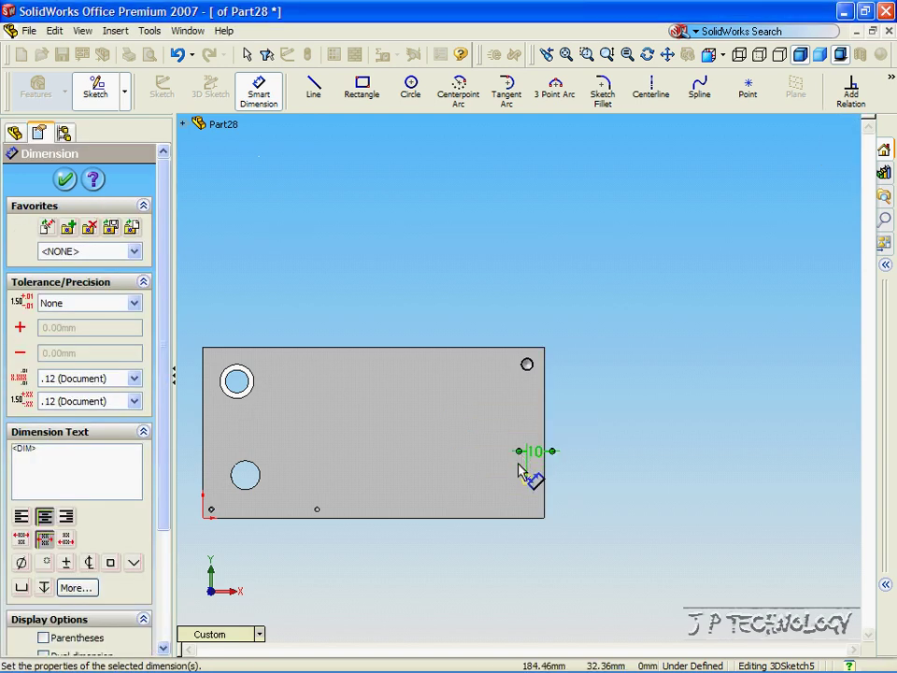
left_click(526, 478)
left_click(529, 517)
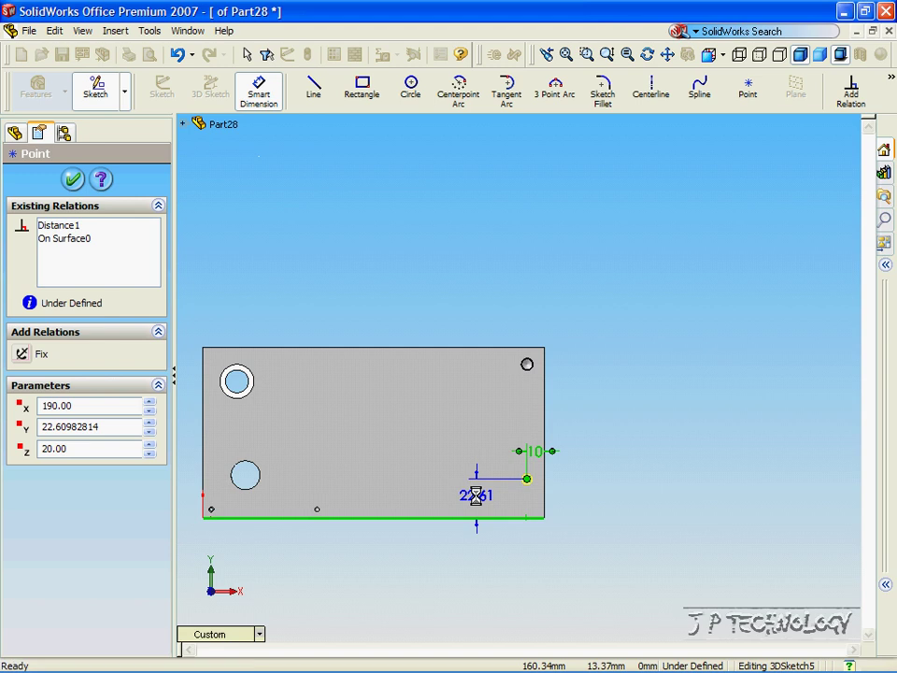
left_click(475, 493)
type("10")
key("Return")
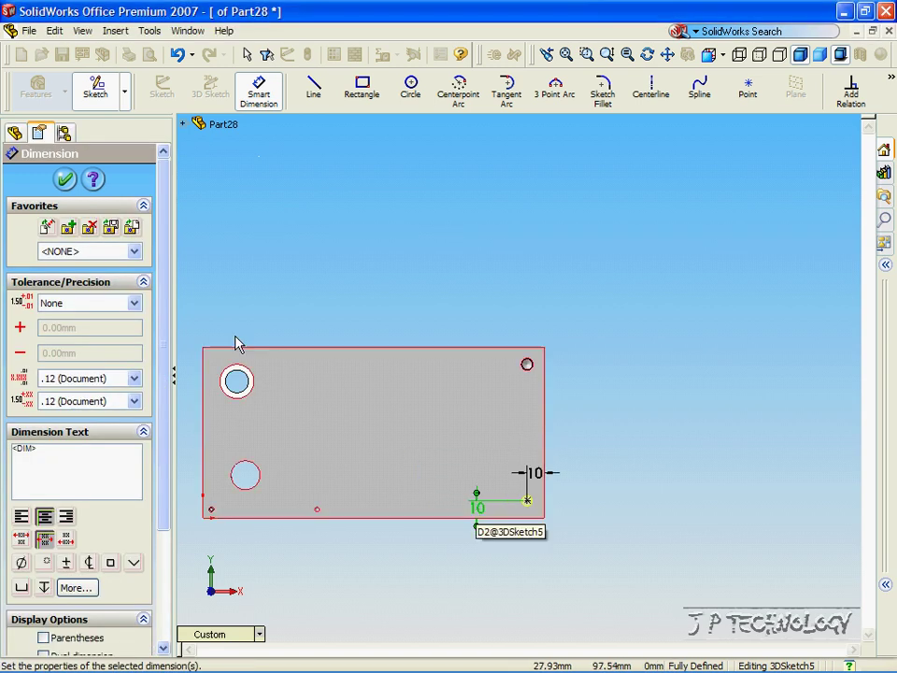
- Finish positioning the simple hole and return to a flat front view of the plate
scroll(541, 530, "down", 4)
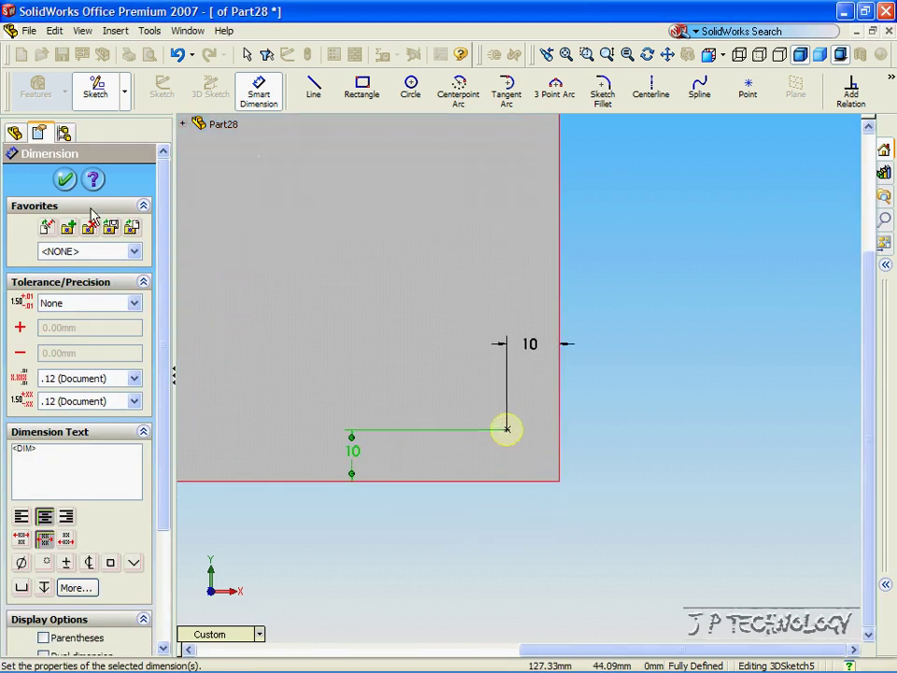
left_click(65, 178)
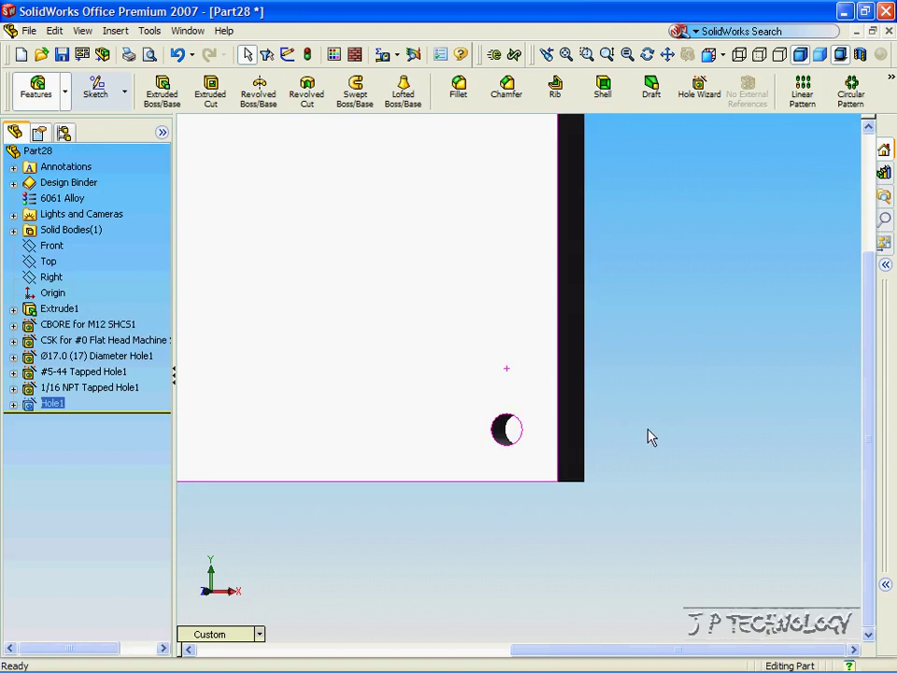
scroll(649, 432, "down", 5)
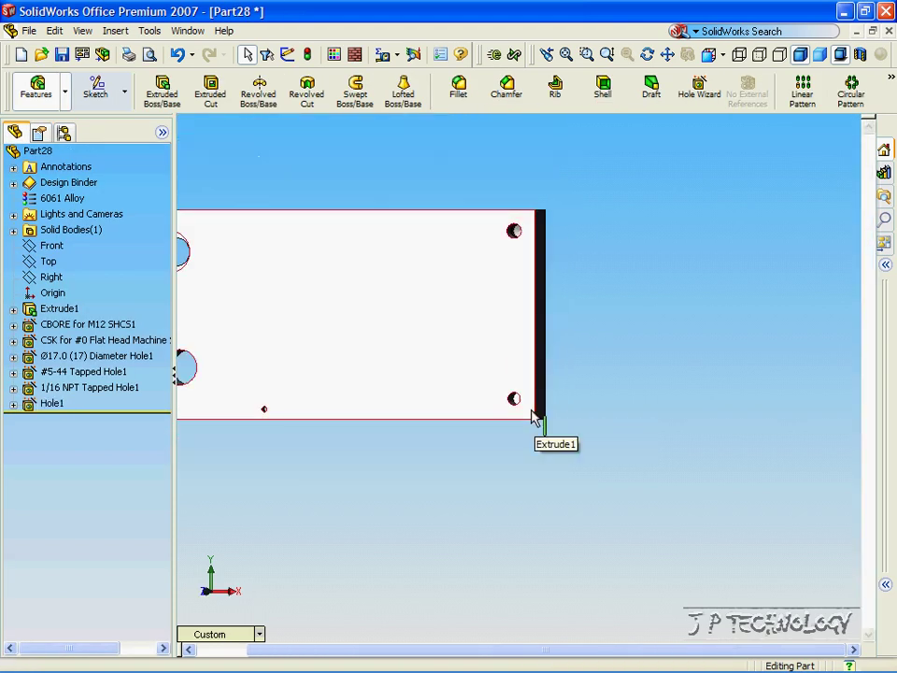
key("ctrl+1")
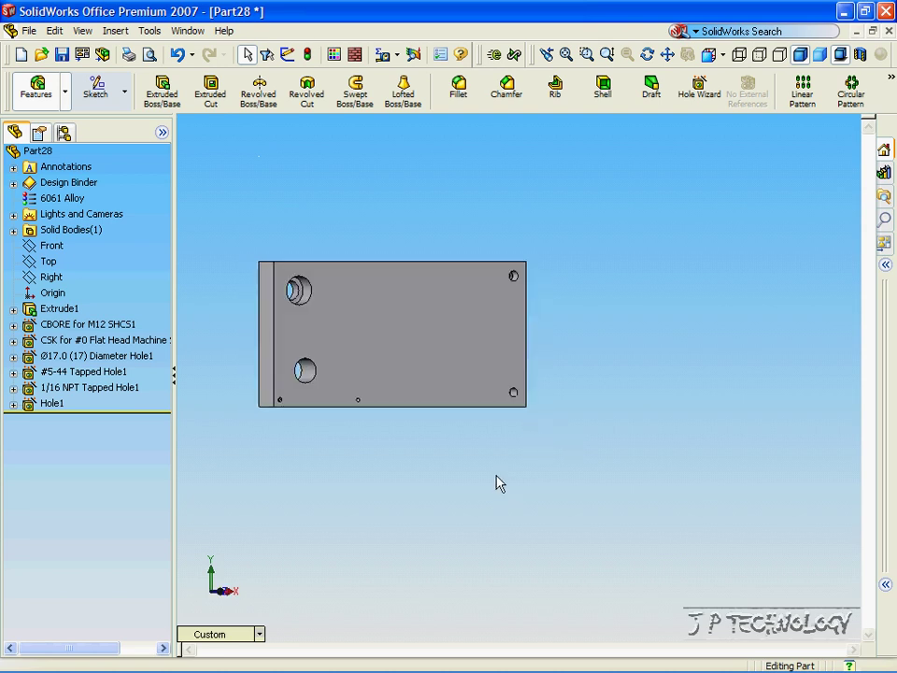